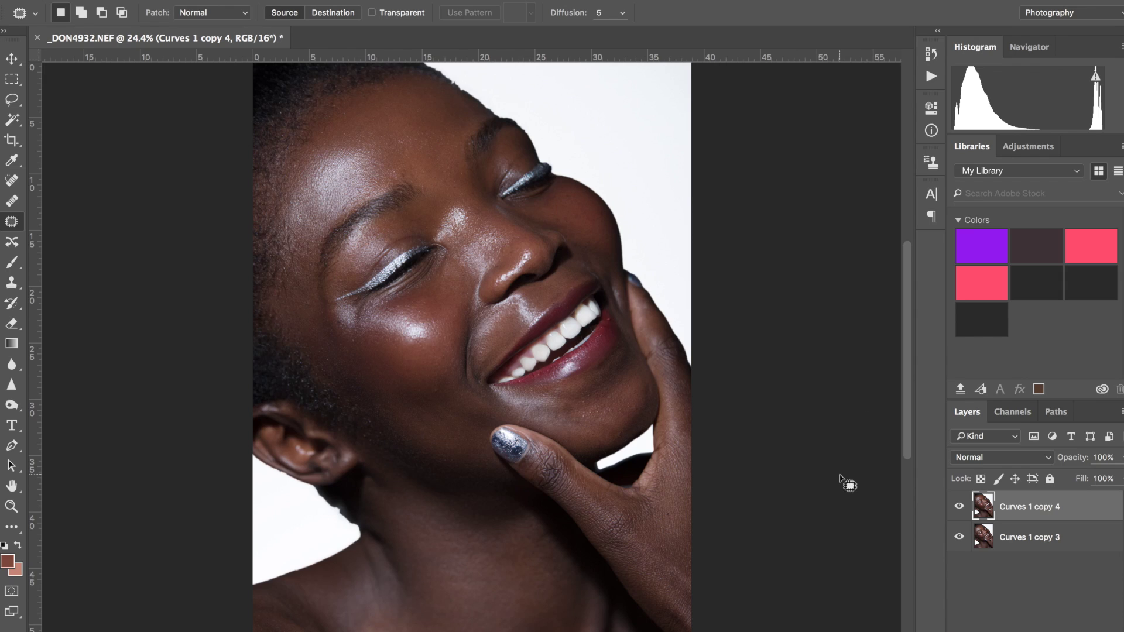
# - Patch the raised bumps and bright specks on the lower chin with clean skin from nearby areas
pyautogui.hotkey('ctrl', '+')
pyautogui.hotkey('ctrl', '+')
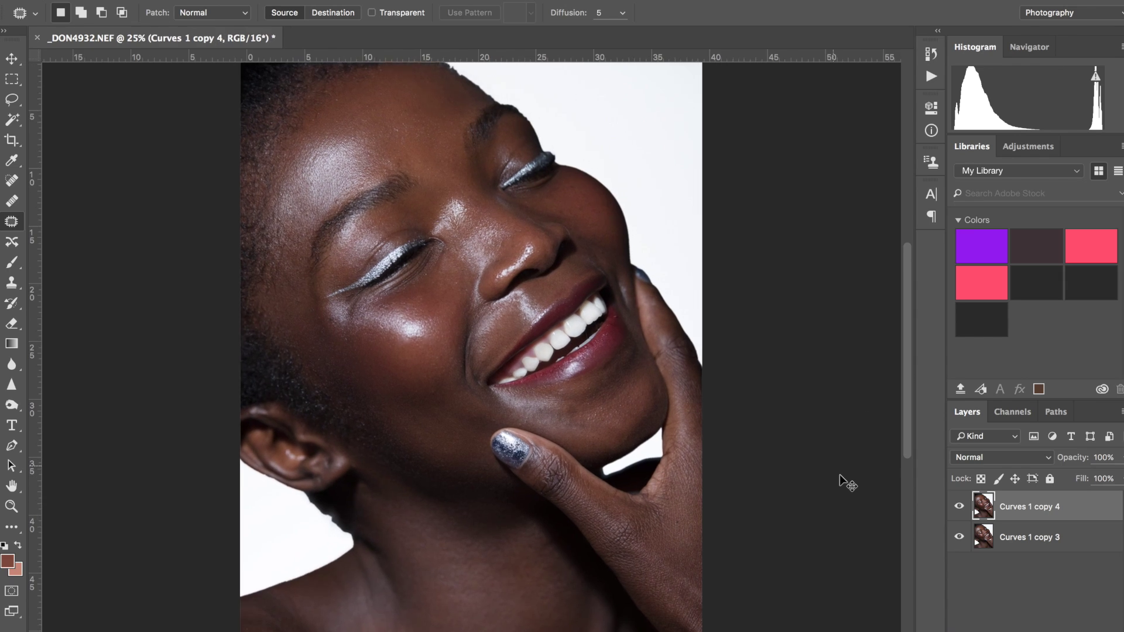
pyautogui.hotkey('ctrl', '+')
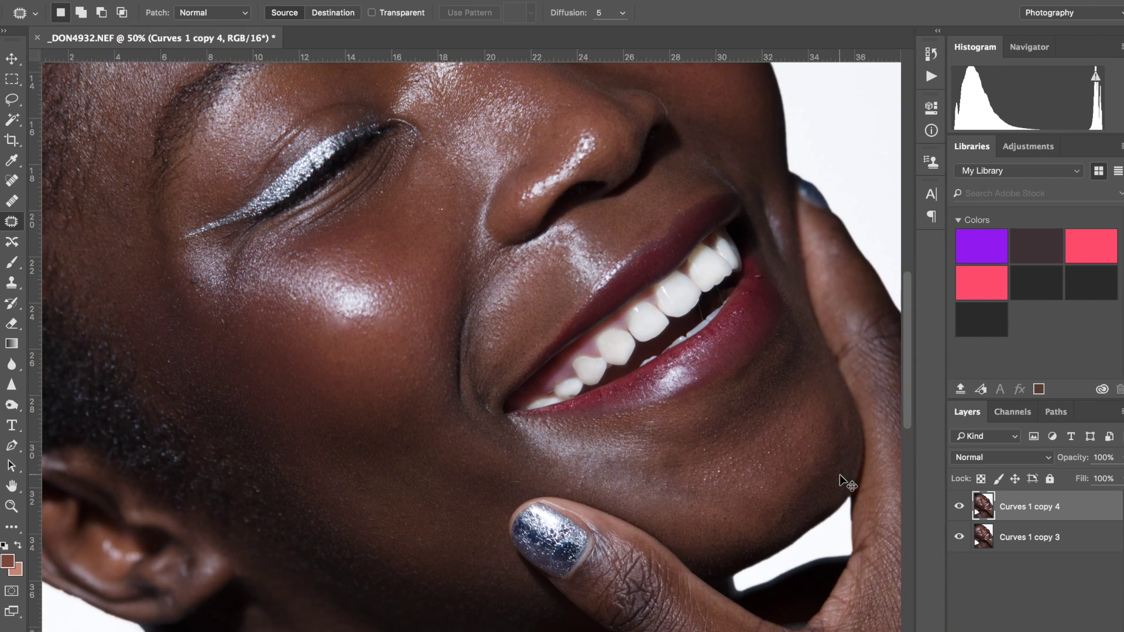
pyautogui.hotkey('ctrl', '+')
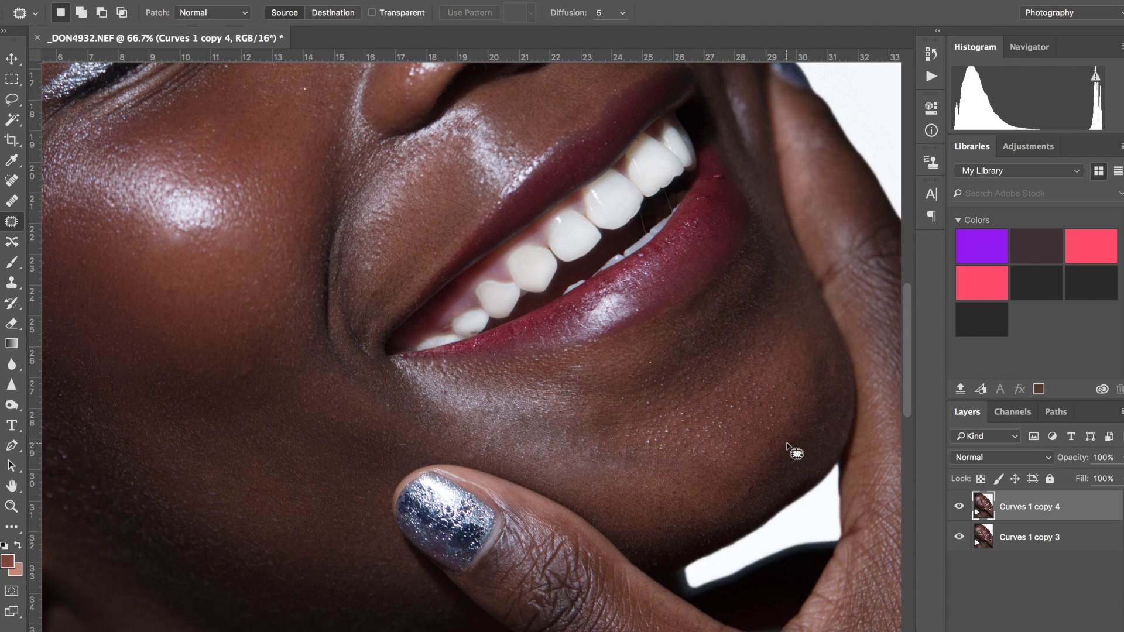
pyautogui.hscroll(3, 790, 451)
pyautogui.hotkey('ctrl', '+')
pyautogui.hotkey('ctrl', '+')
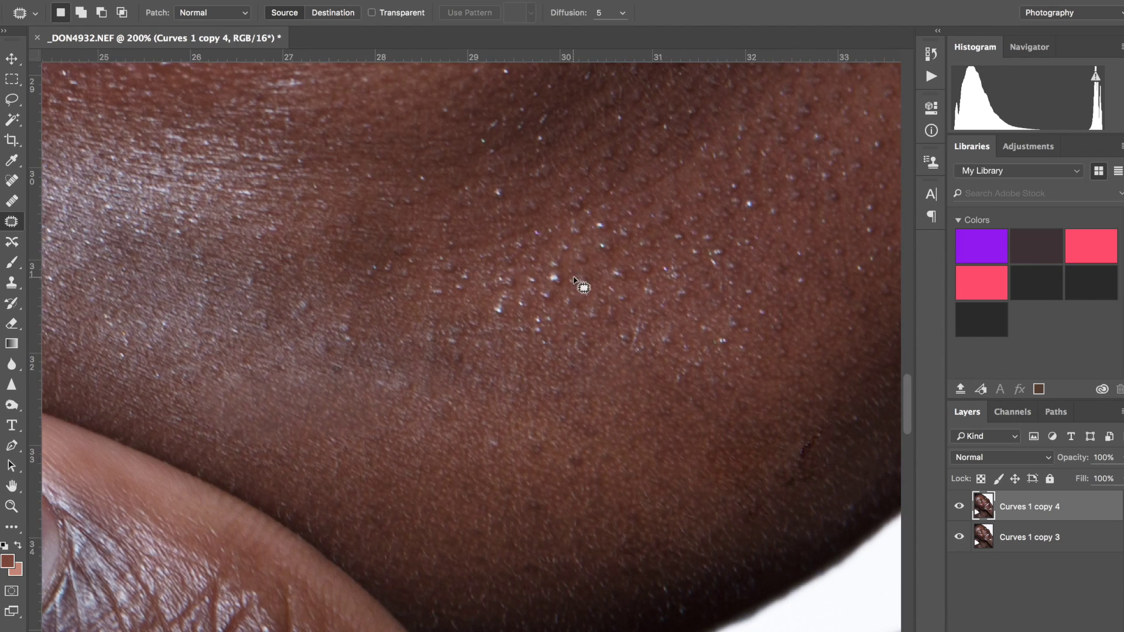
pyautogui.moveTo(558, 264)
pyautogui.mouseDown()
pyautogui.moveTo(523, 313)
pyautogui.moveTo(640, 369)
pyautogui.mouseUp()
pyautogui.hscroll(3, 565, 254)
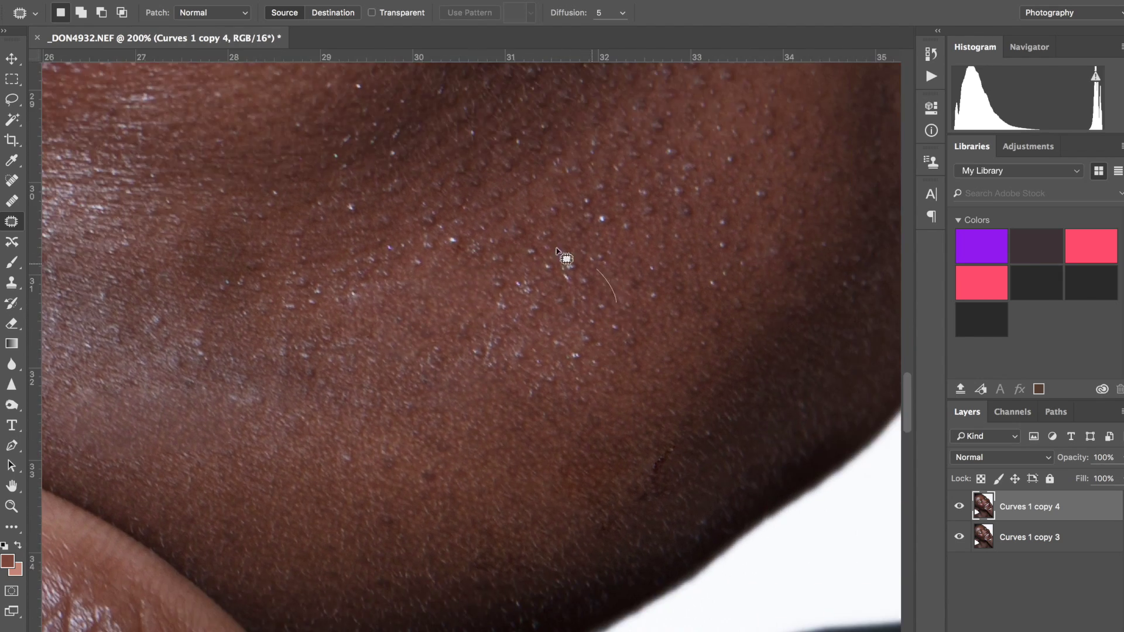
pyautogui.hscroll(5, 665, 197)
pyautogui.moveTo(678, 233)
pyautogui.mouseDown()
pyautogui.moveTo(664, 197)
pyautogui.moveTo(414, 451)
pyautogui.mouseUp()
pyautogui.moveTo(715, 301)
pyautogui.mouseDown()
pyautogui.moveTo(557, 334)
pyautogui.moveTo(557, 467)
pyautogui.mouseUp()
# - Patch the dark blemishes and bumps on the upper chin below the lip with smoother skin
pyautogui.scroll(3, 577, 199)
pyautogui.moveTo(577, 199); pyautogui.dragTo(579, 202)
pyautogui.moveTo(627, 246); pyautogui.dragTo(535, 492)
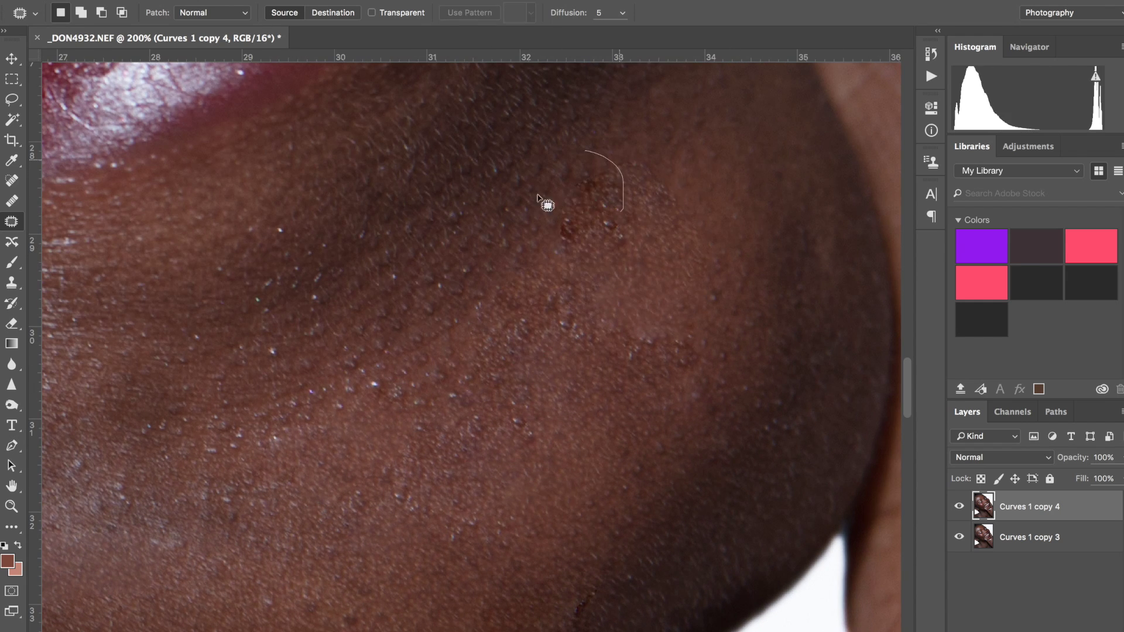
pyautogui.moveTo(565, 355)
pyautogui.mouseDown()
pyautogui.moveTo(536, 462)
pyautogui.moveTo(527, 450)
pyautogui.mouseUp()
pyautogui.moveTo(500, 401); pyautogui.dragTo(562, 515)
pyautogui.scroll(-3, 552, 419)
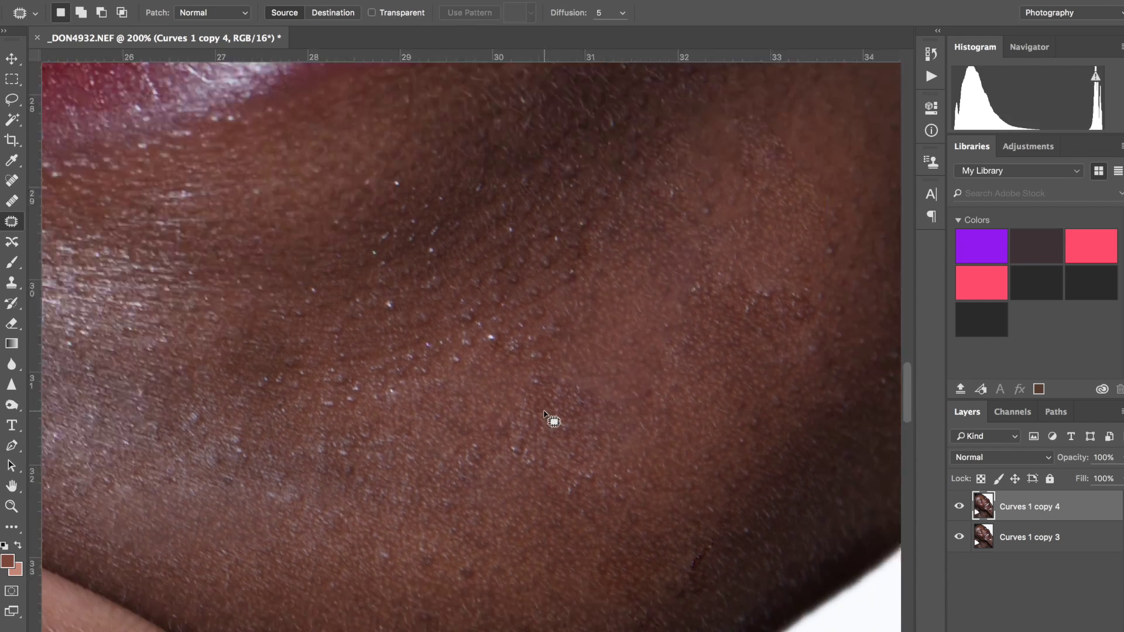
# - Patch the remaining rough texture across the middle and outer chin
pyautogui.moveTo(726, 234); pyautogui.dragTo(743, 304)
pyautogui.moveTo(691, 276); pyautogui.dragTo(530, 296)
pyautogui.hscroll(-3, 530, 296)
pyautogui.scroll(5, 539, 300)
pyautogui.moveTo(663, 351)
pyautogui.mouseDown()
pyautogui.moveTo(645, 476)
pyautogui.moveTo(616, 474)
pyautogui.moveTo(527, 293)
pyautogui.moveTo(492, 447)
pyautogui.moveTo(222, 135)
pyautogui.mouseUp()
pyautogui.press('super+minus')
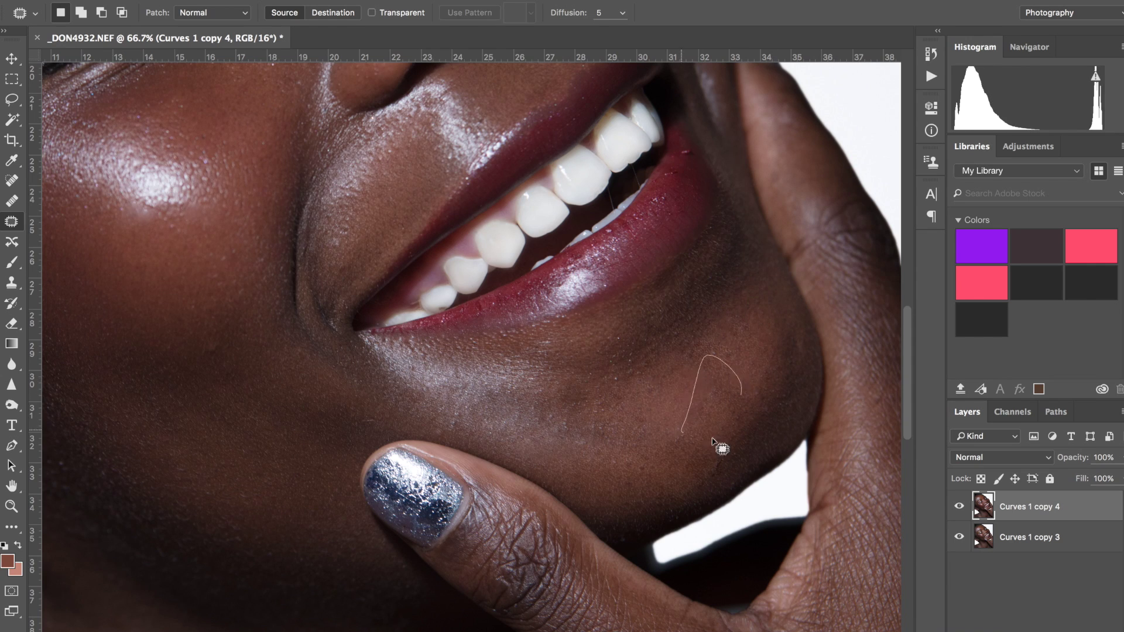
# - Compare the whole portrait with the Curves 1 copy 4 layer hidden and shown
pyautogui.press('super+0')
pyautogui.click(958, 507)
pyautogui.click(958, 507)
pyautogui.press('super+shift+alt+n')
pyautogui.click(1002, 457)
pyautogui.click(975, 621)
pyautogui.press('b')
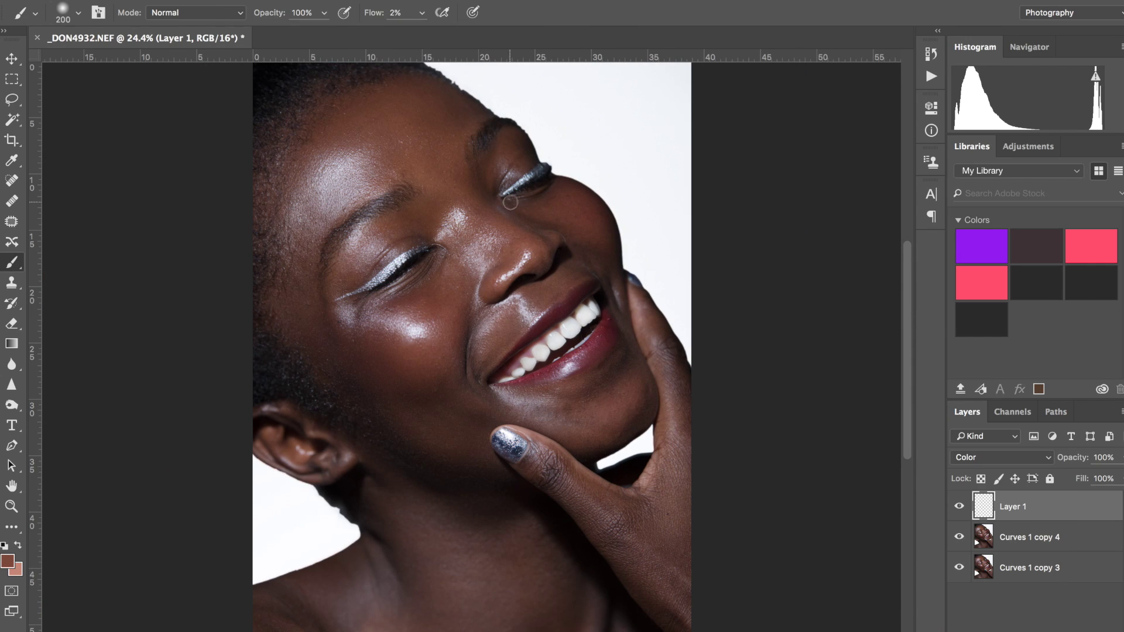
pyautogui.press('Delete')
pyautogui.press('j')
# - Check the patched skin by toggling Curves 1 copy 4, examining the face up close and at full view
pyautogui.click(959, 507)
pyautogui.click(959, 508)
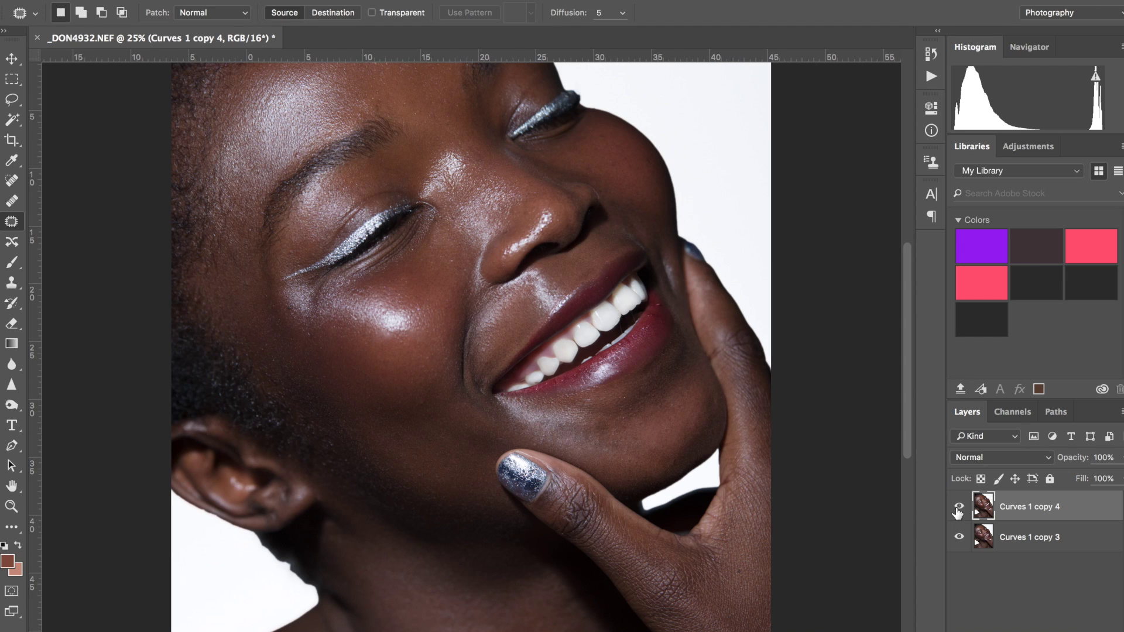
pyautogui.hotkey('ctrl', '+')
pyautogui.scroll(3, 601, 417)
pyautogui.hscroll(-1, 601, 417)
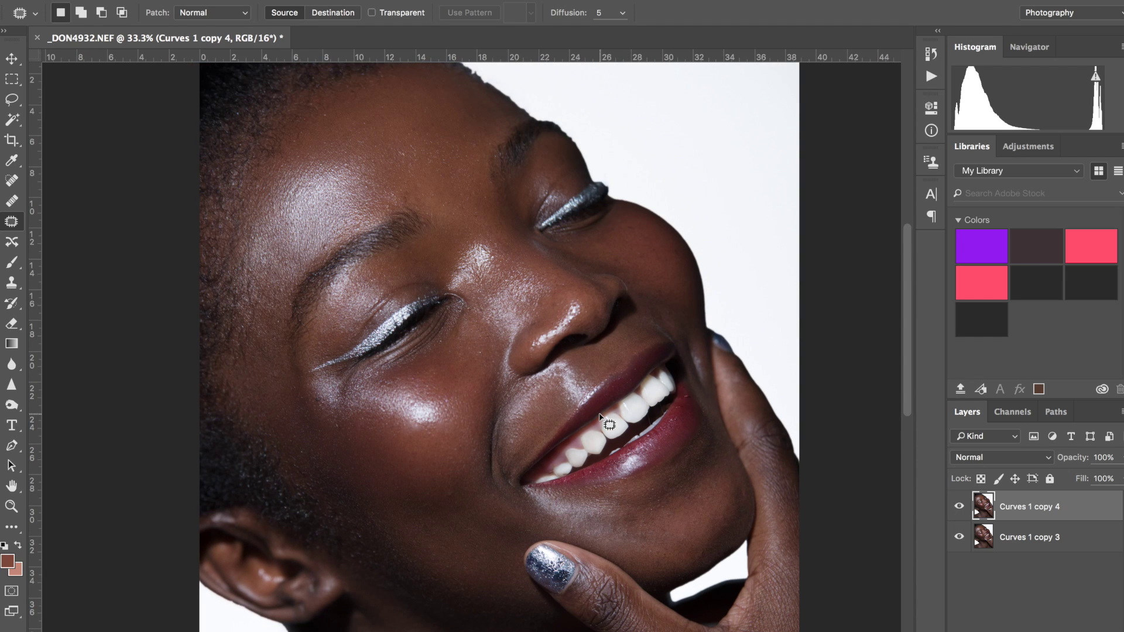
pyautogui.hotkey('ctrl', '0')
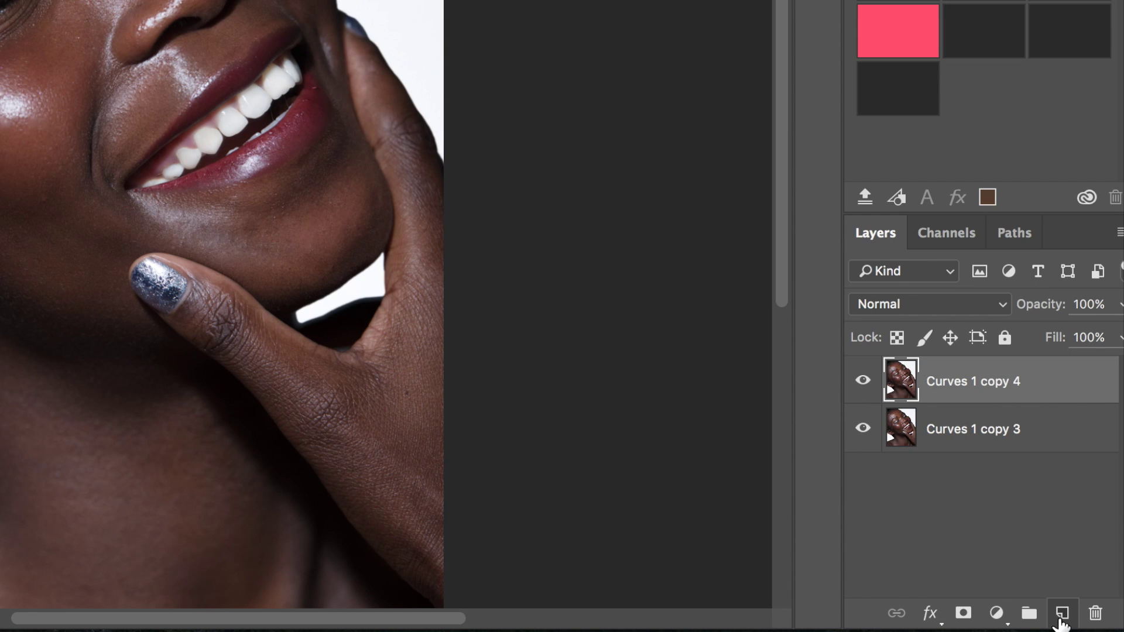
# - Add a new layer above Curves 1 copy 4 and set its blend mode to Color
pyautogui.click(1063, 614)
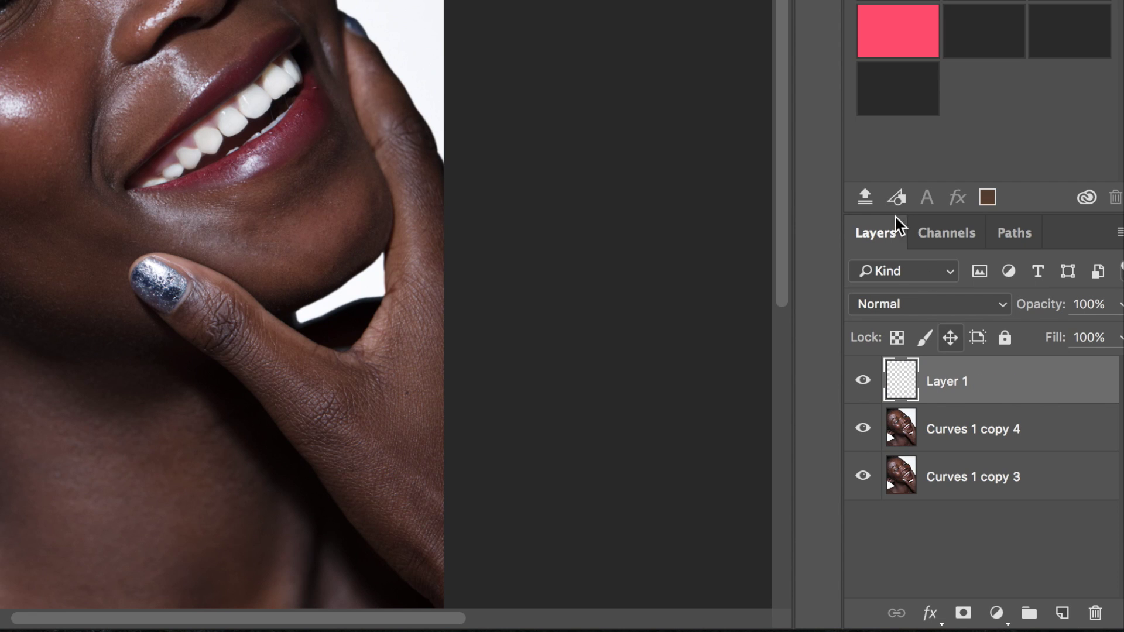
pyautogui.click(918, 293)
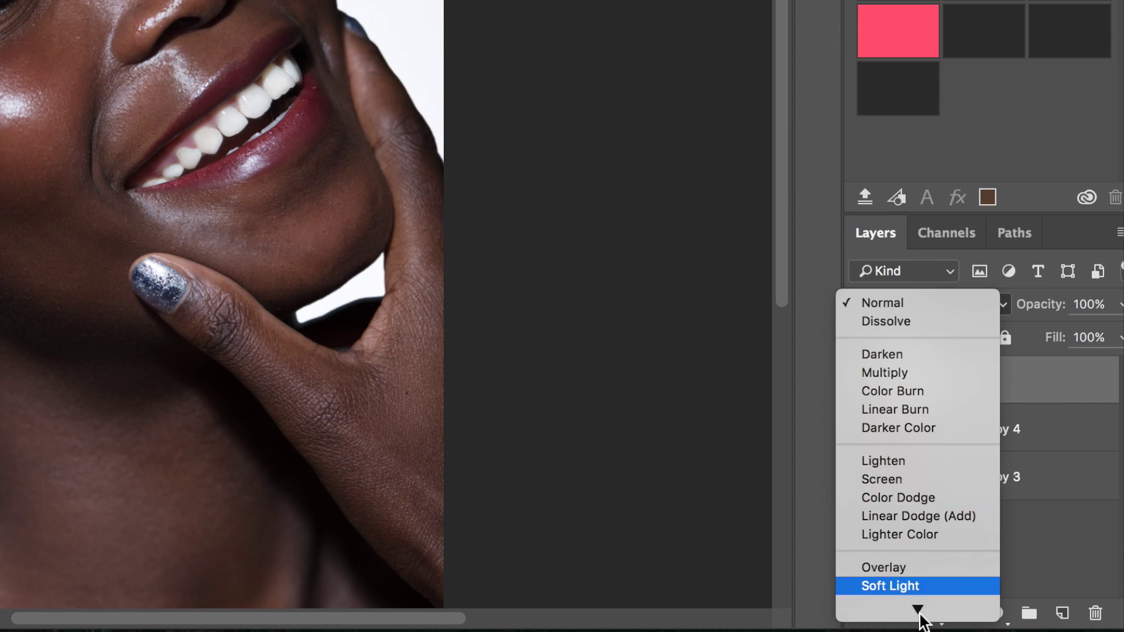
pyautogui.click(909, 590)
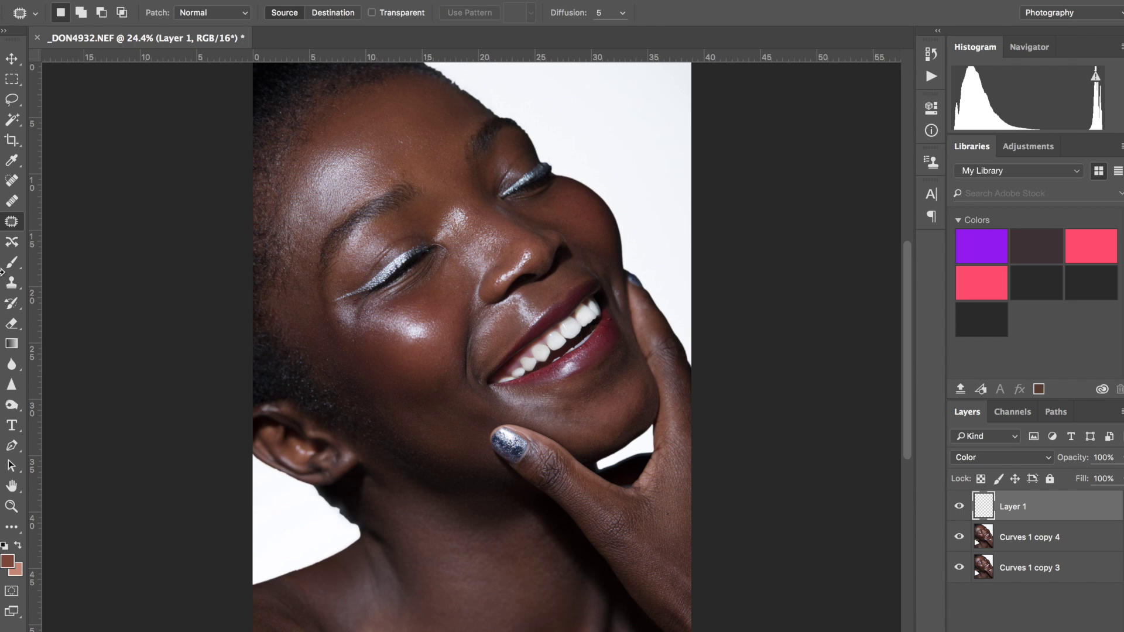
# - Sample a warm brown skin tone from the forehead for the Brush and enlarge the brush to 800
pyautogui.click(10, 263)
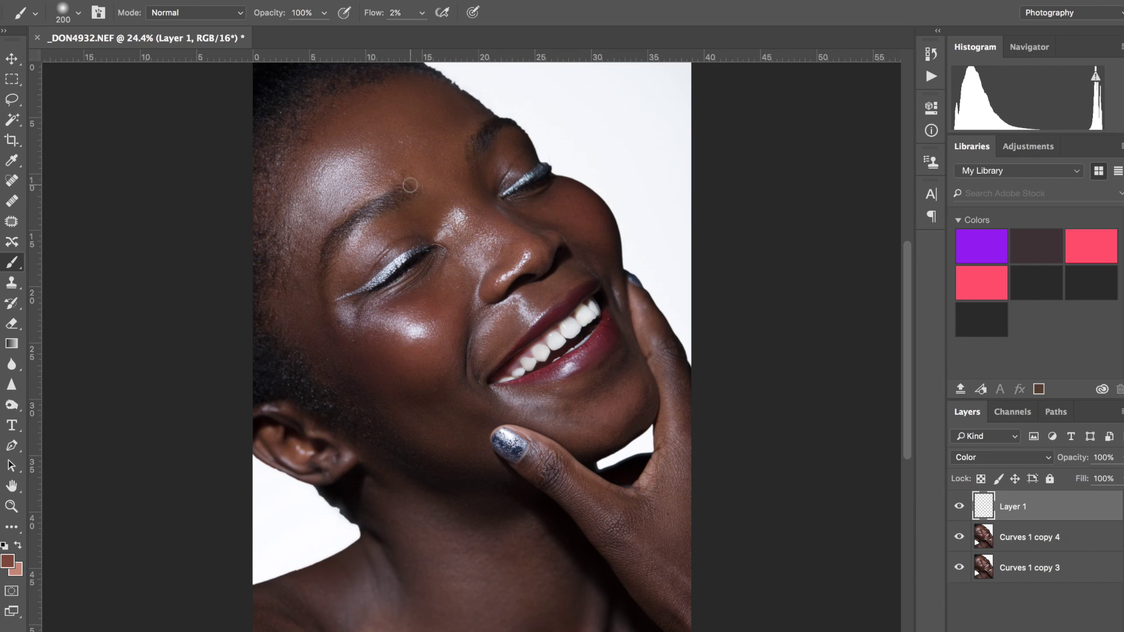
pyautogui.press(']')
pyautogui.press(']')
pyautogui.press(']')
pyautogui.keyDown('alt'); pyautogui.click(428, 135); pyautogui.keyUp('alt')
pyautogui.keyDown('alt'); pyautogui.click(446, 147); pyautogui.keyUp('alt')
pyautogui.keyDown('alt'); pyautogui.click(445, 145); pyautogui.keyUp('alt')
pyautogui.press(']')
pyautogui.press(']')
pyautogui.press(']')
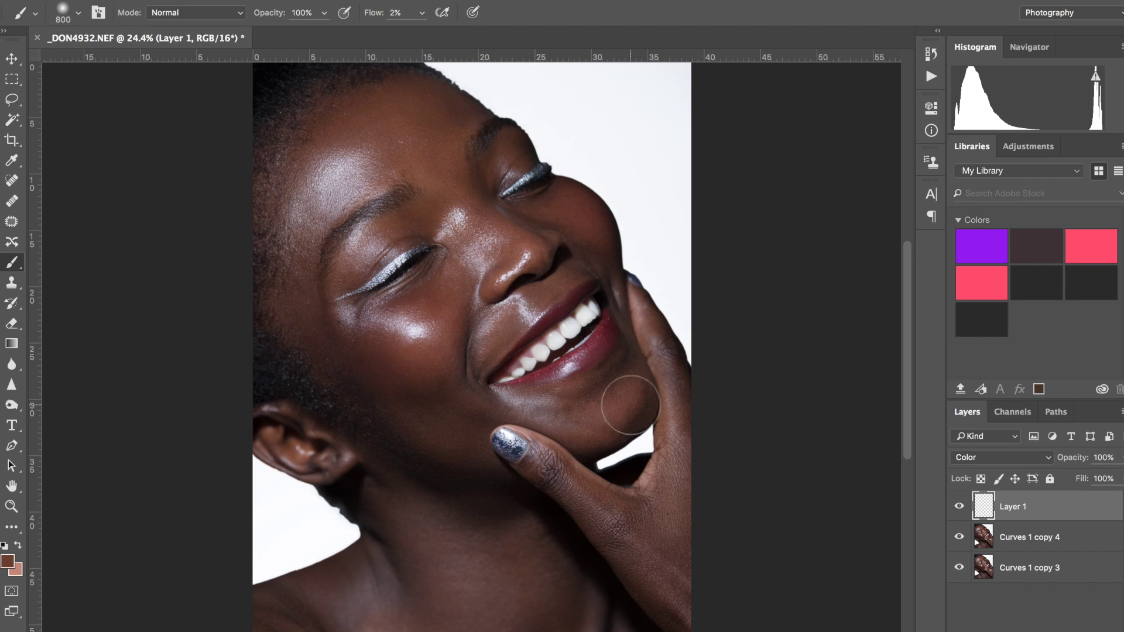
# - Paint the sampled skin tone over the hand and neck on the Color layer, enlarging the brush to 1400 for the neck
pyautogui.press('[')
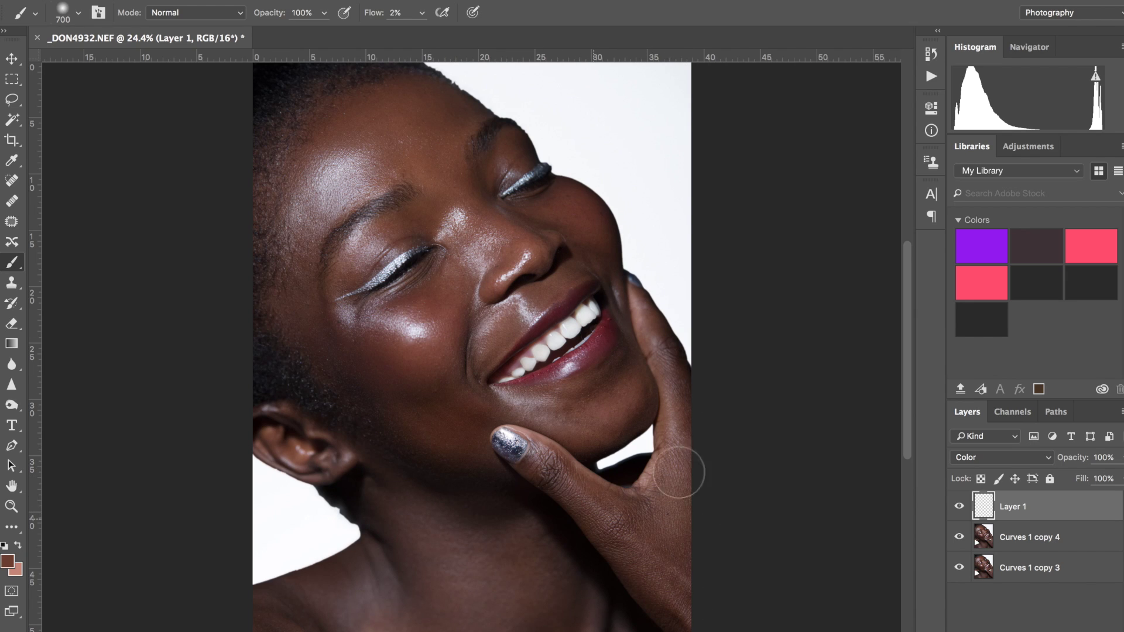
pyautogui.press(']')
pyautogui.press(']')
pyautogui.press(']')
pyautogui.press(']')
pyautogui.press(']')
pyautogui.press(']')
pyautogui.press(']')
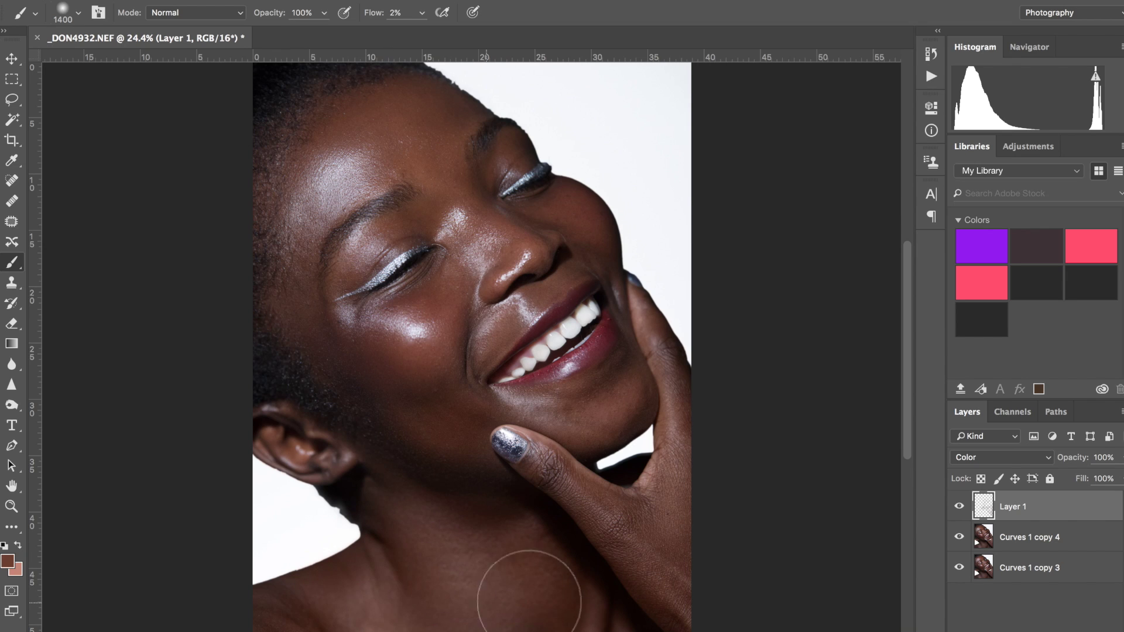
# - Reduce the brush to 600 and paint the skin tone over the smaller areas of the face
pyautogui.press('[')
pyautogui.press('[')
pyautogui.press('[')
pyautogui.press('[')
pyautogui.press('[')
pyautogui.press('[')
pyautogui.press('[')
pyautogui.press('[')
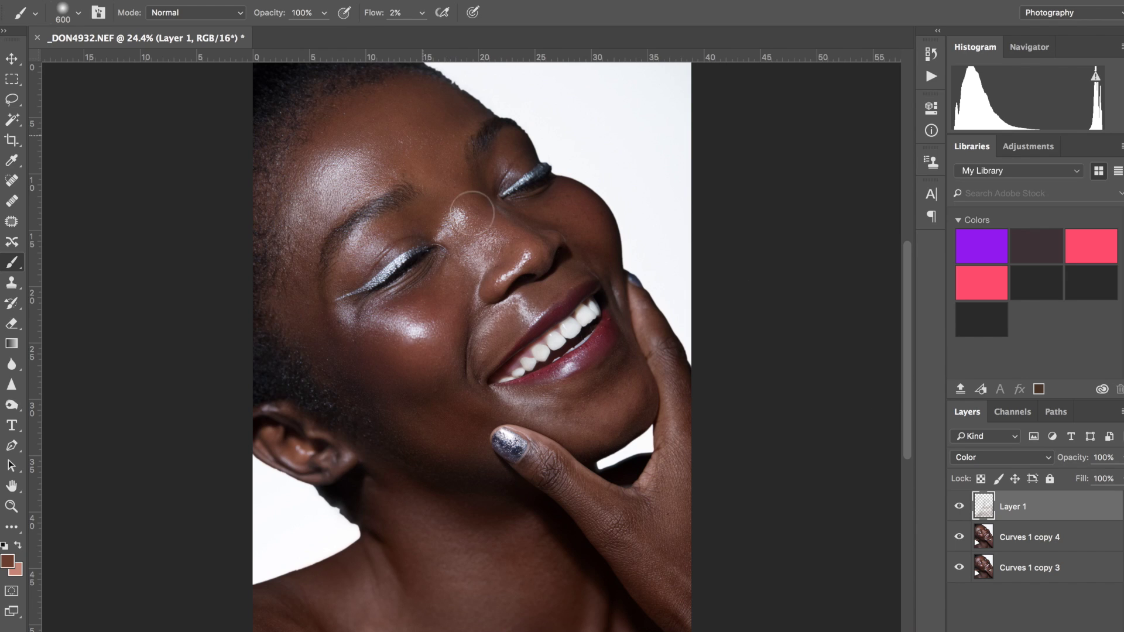
# - Compare the skin color with Layer 1 hidden and shown
pyautogui.click(961, 508)
pyautogui.click(961, 508)
pyautogui.click(961, 508)
pyautogui.click(961, 508)
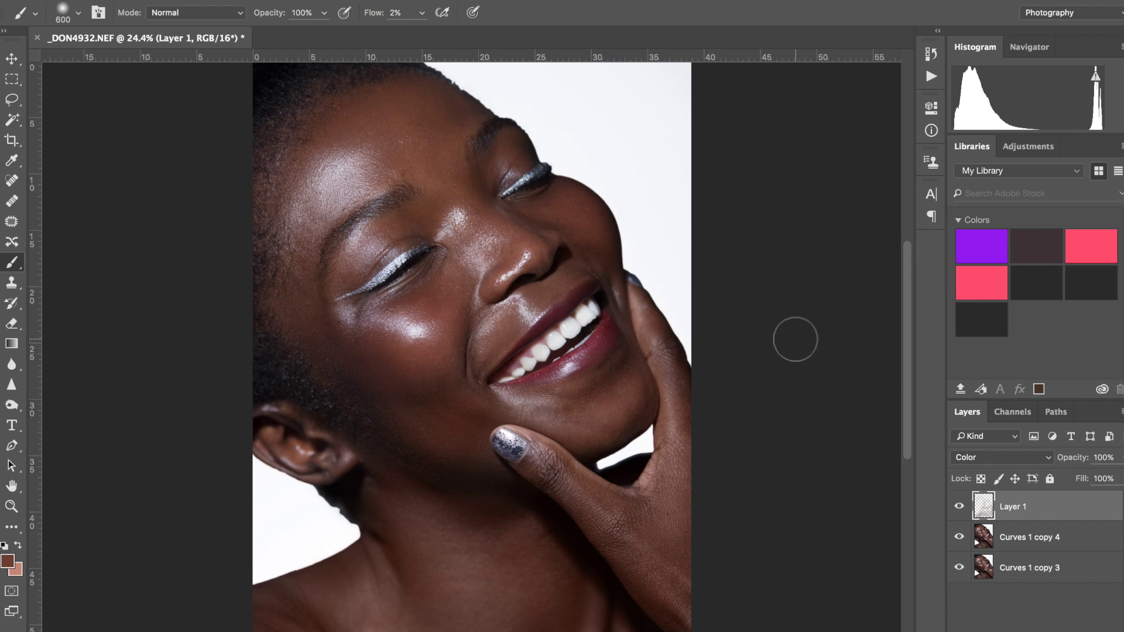
# - Create a new layer in Soft Light mode filled with 50% gray above Layer 1
pyautogui.press('super+plus')
pyautogui.press('super+plus')
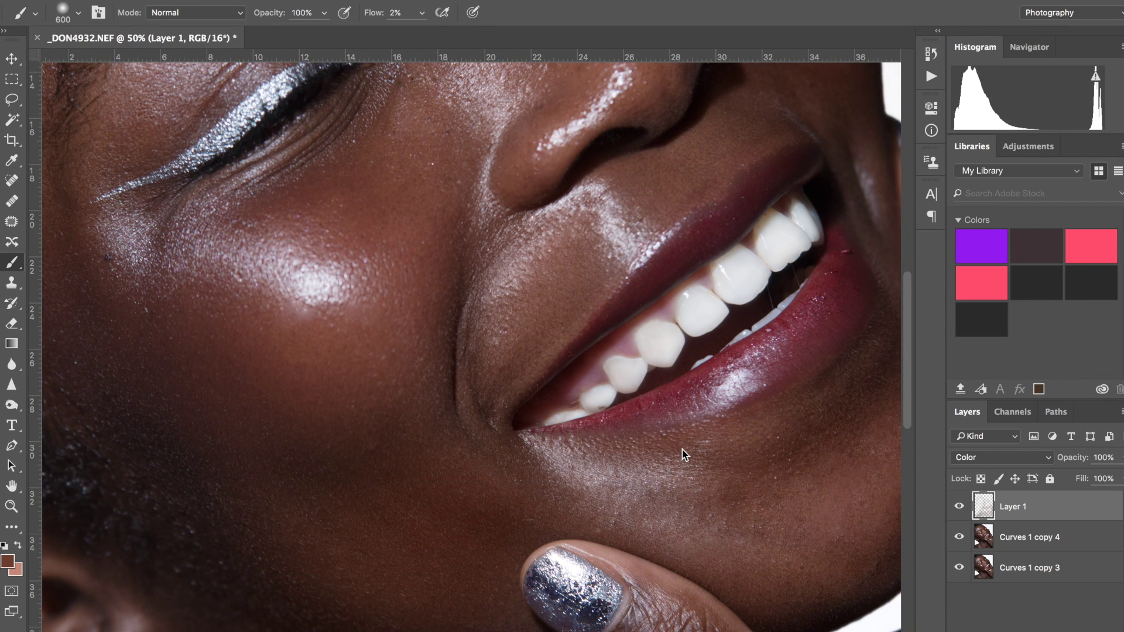
pyautogui.press('super+plus')
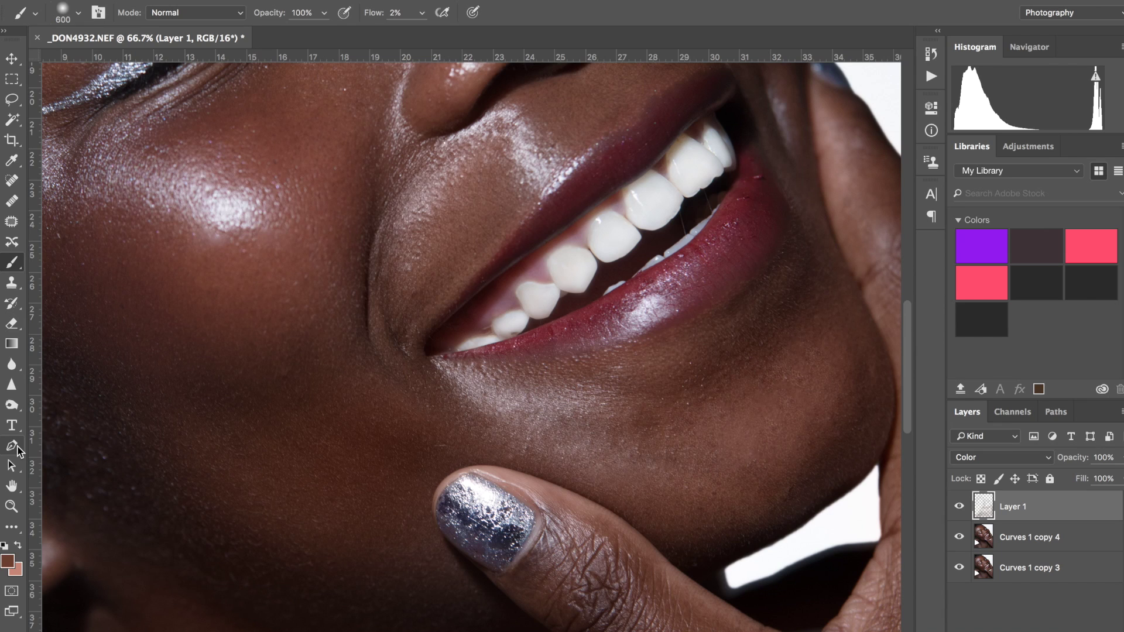
pyautogui.click(16, 411)
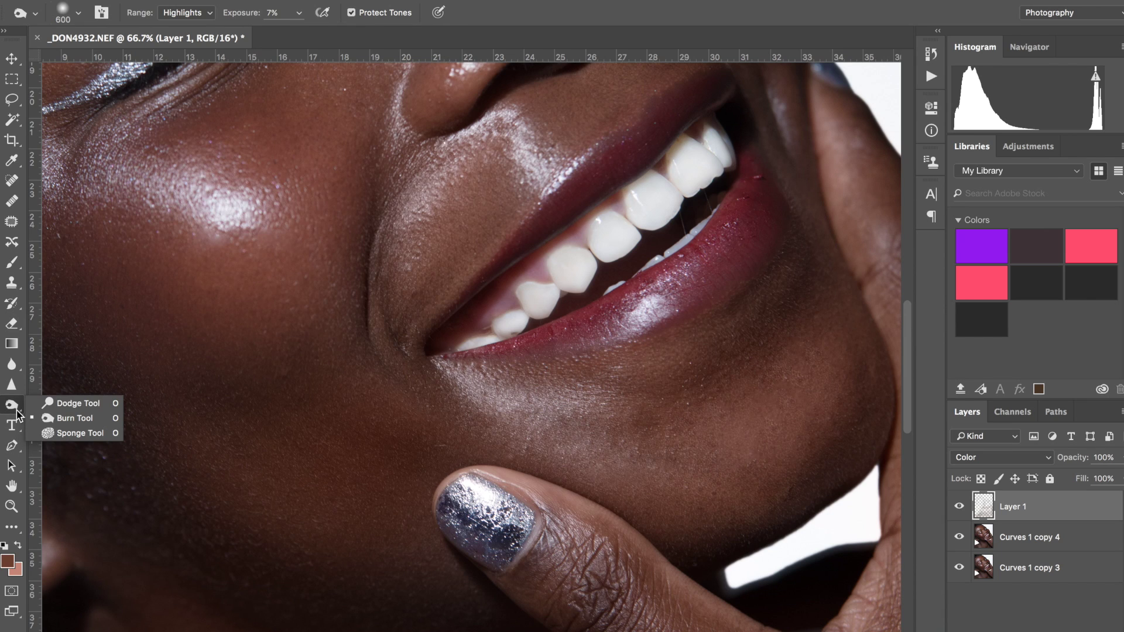
pyautogui.click(1058, 520)
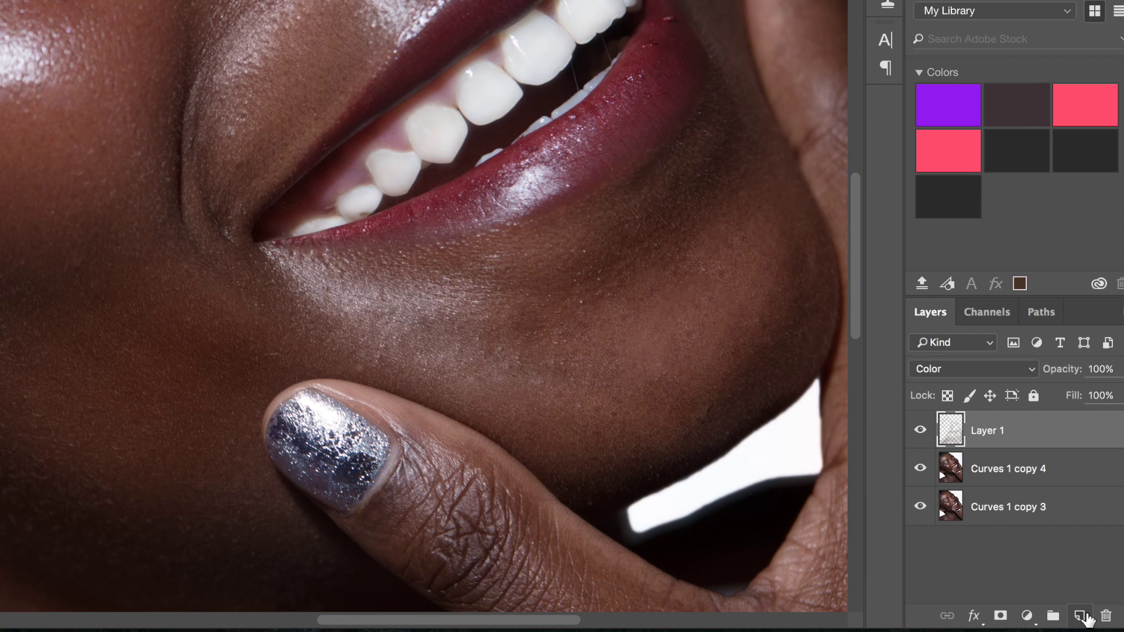
pyautogui.keyDown('alt'); pyautogui.click(1086, 631); pyautogui.keyUp('alt')
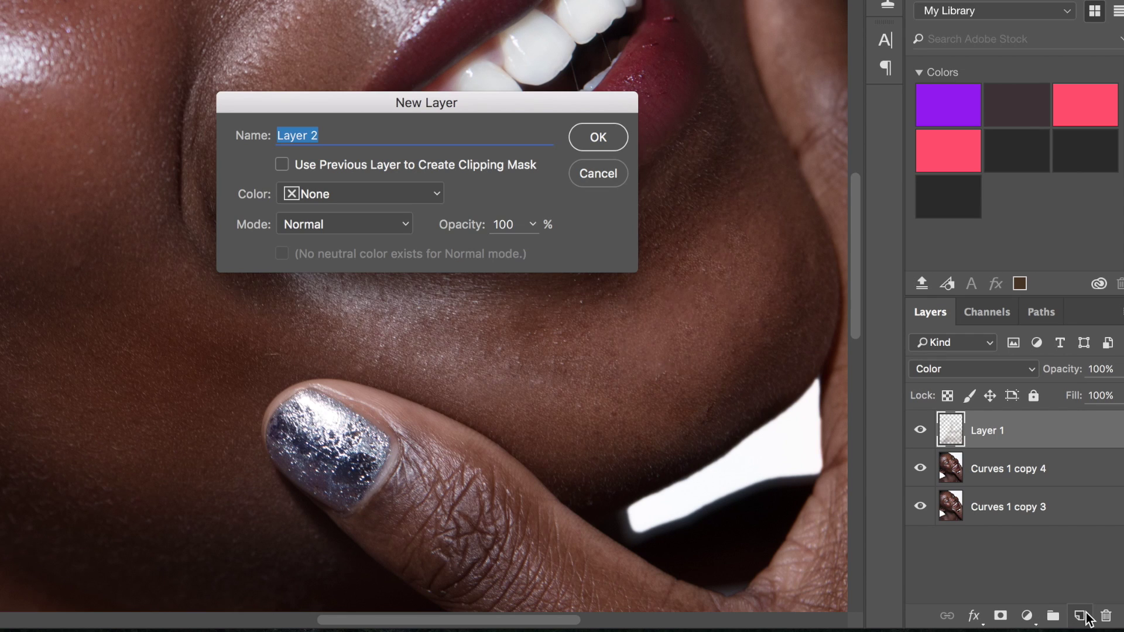
pyautogui.click(352, 225)
pyautogui.click(363, 472)
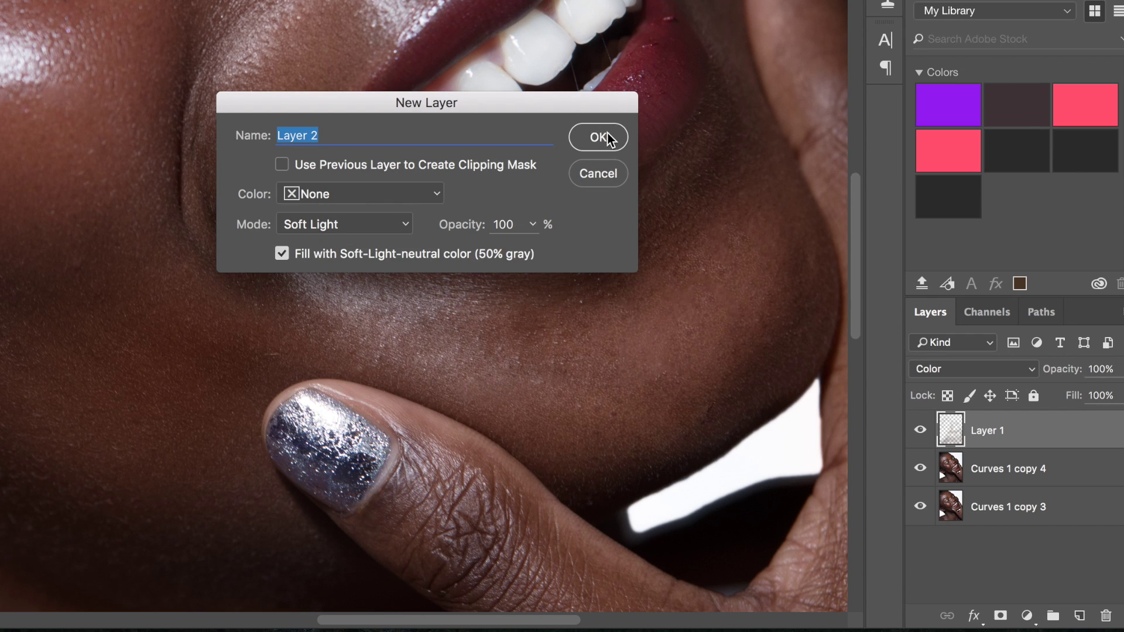
pyautogui.press('Return')
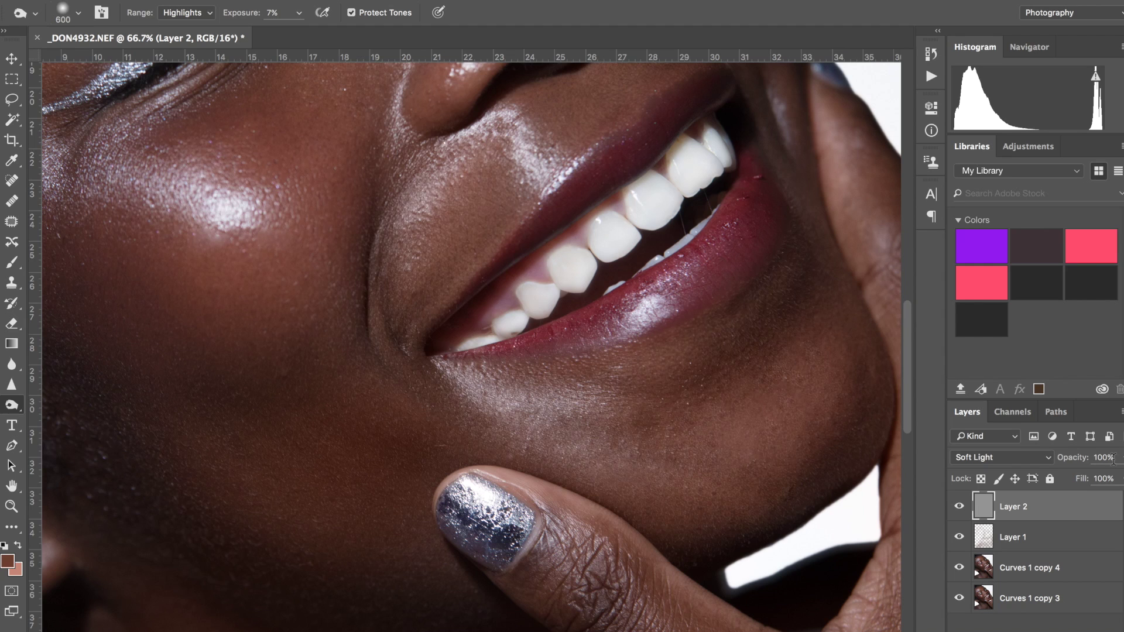
pyautogui.press('[')
pyautogui.press('[')
pyautogui.press('[')
pyautogui.press('[')
pyautogui.press('[')
pyautogui.press('[')
pyautogui.press('[')
# - Brush white at size 125 over the dark patches on the chin on Layer 2, and compare with the layer hidden and shown
pyautogui.click(12, 263)
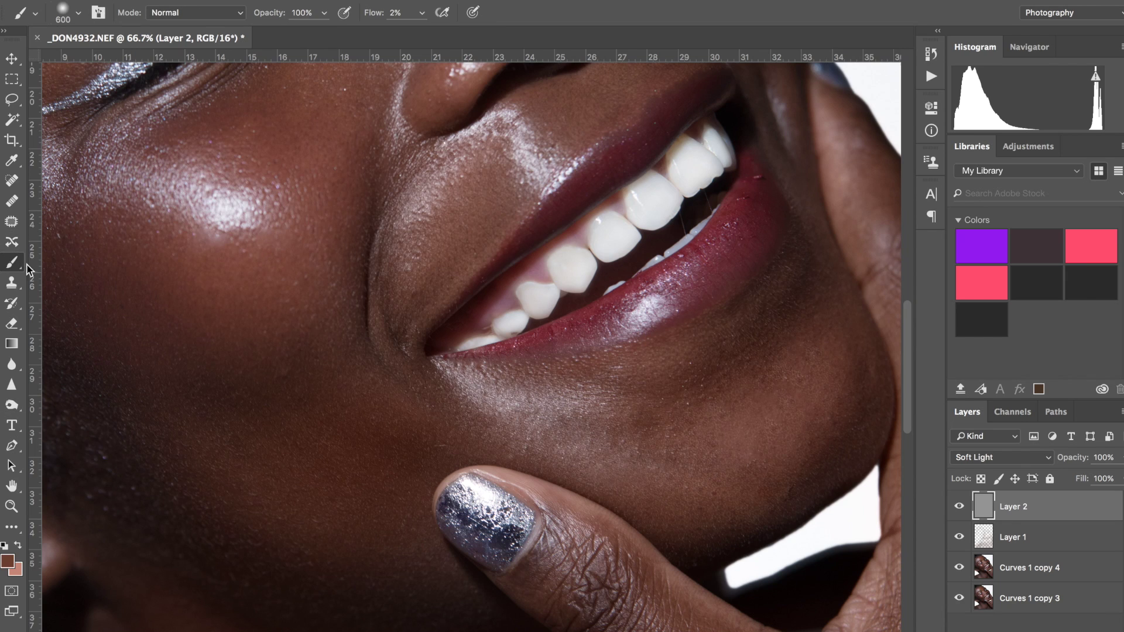
pyautogui.click(18, 545)
pyautogui.press('[')
pyautogui.press('[')
pyautogui.press('[')
pyautogui.press('[')
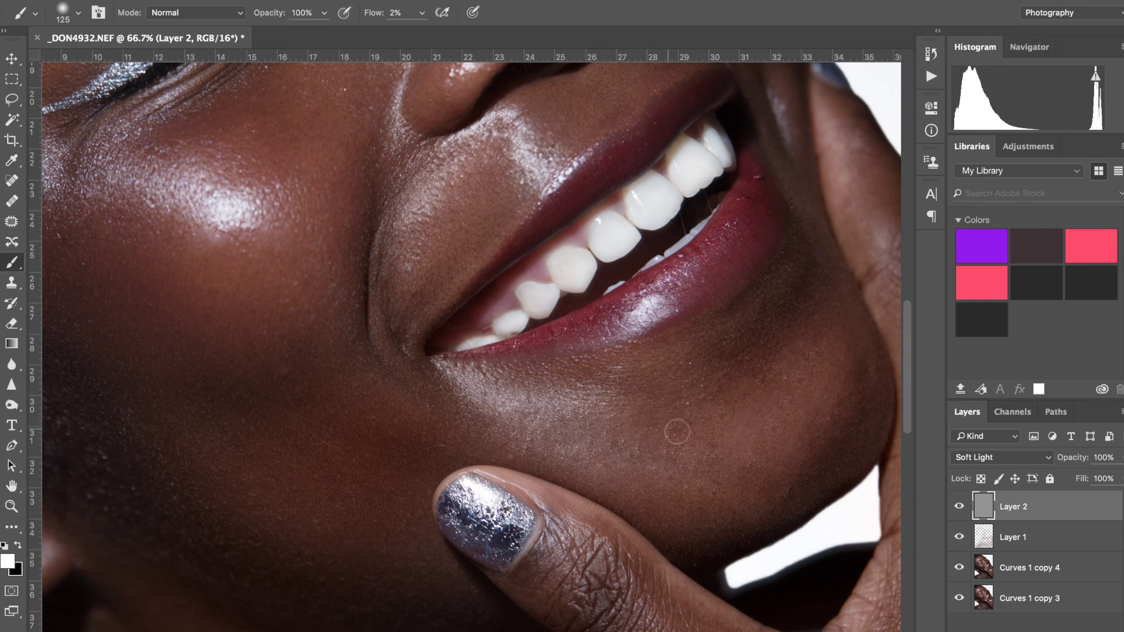
pyautogui.hscroll(5, 678, 432)
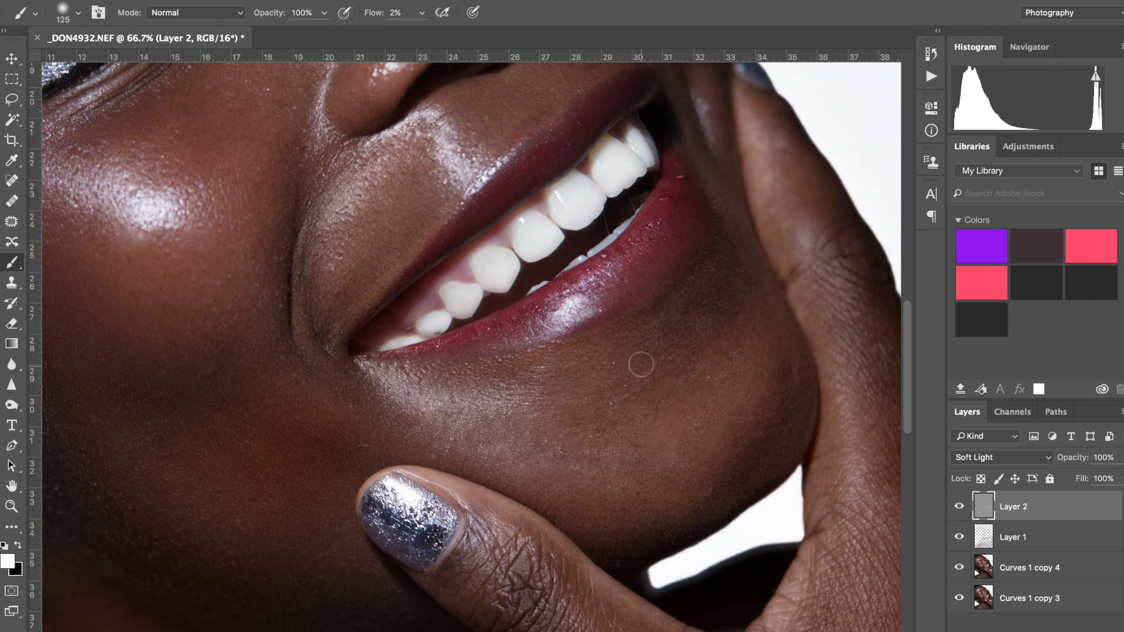
pyautogui.hscroll(-2, 803, 399)
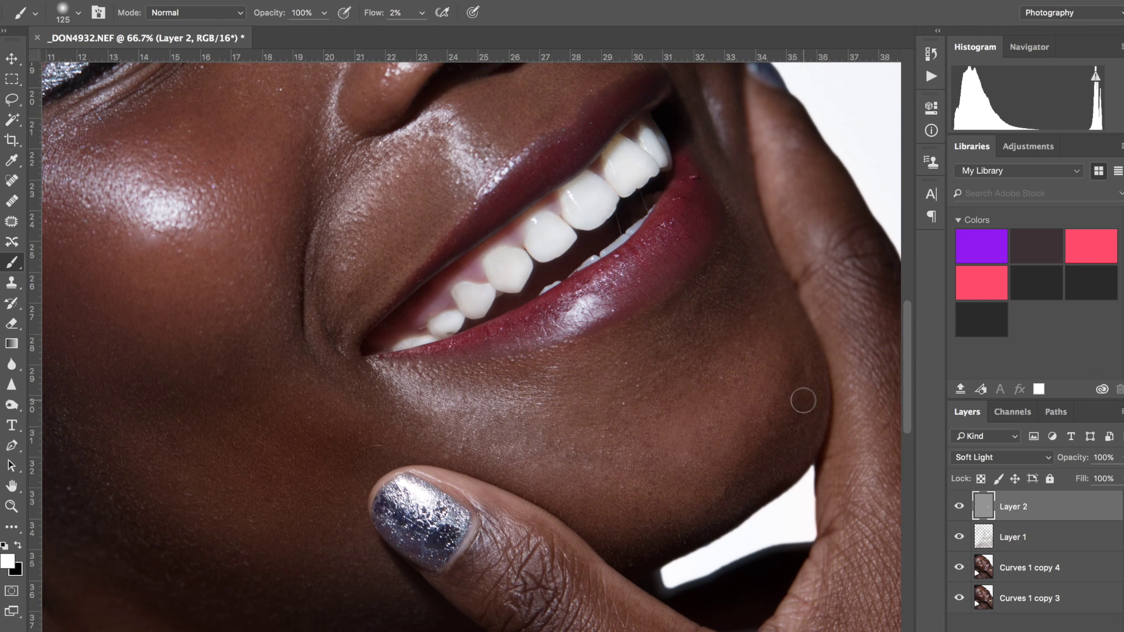
pyautogui.click(962, 502)
pyautogui.click(963, 502)
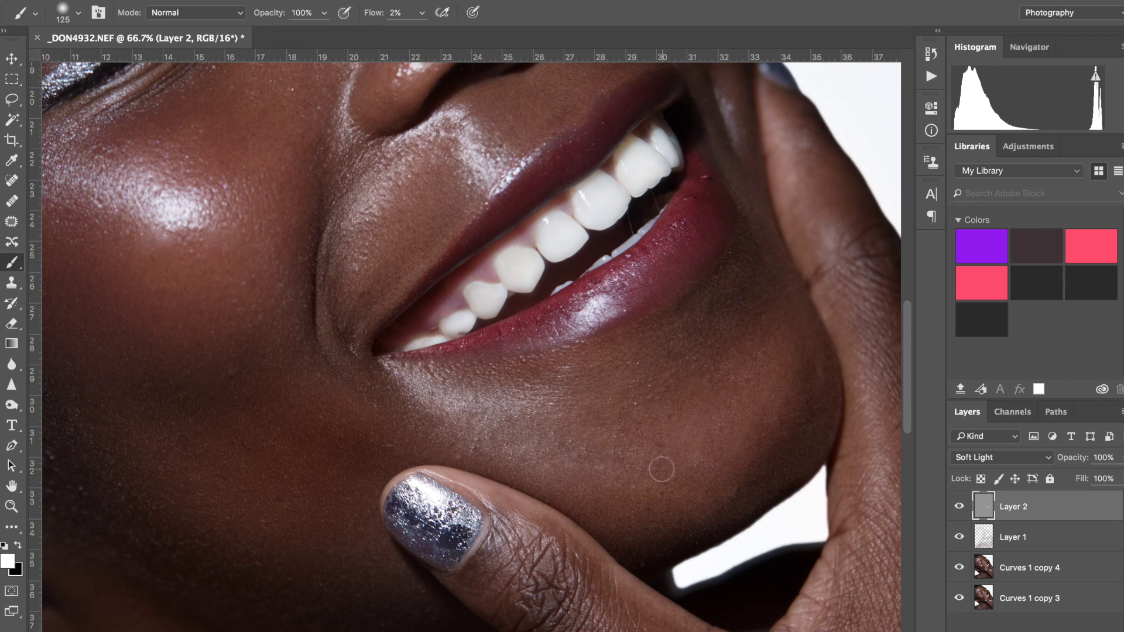
# - Sample a reddish skin tone from the upper cheek and paint it over the chin on Layer 1 at brush size 400
pyautogui.click(1014, 536)
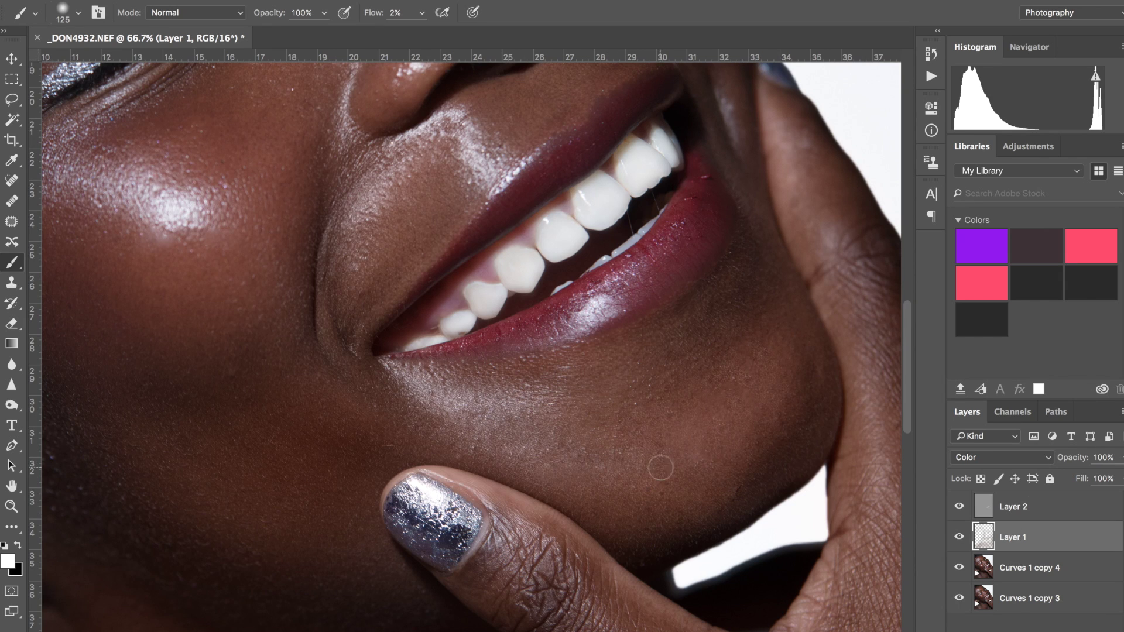
pyautogui.keyDown('alt'); pyautogui.click(239, 114); pyautogui.keyUp('alt')
pyautogui.press(']')
pyautogui.press(']')
pyautogui.press(']')
pyautogui.press(']')
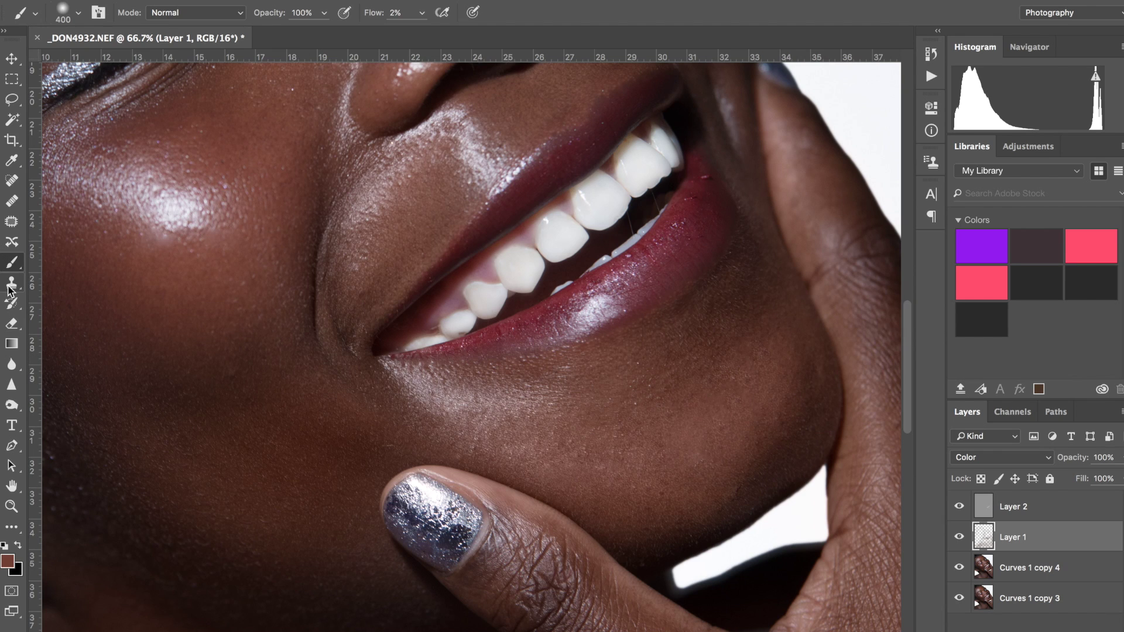
# - Brush white at size 125 on Layer 2 over the dark patches around the near corner of the mouth and chin
pyautogui.click(983, 500)
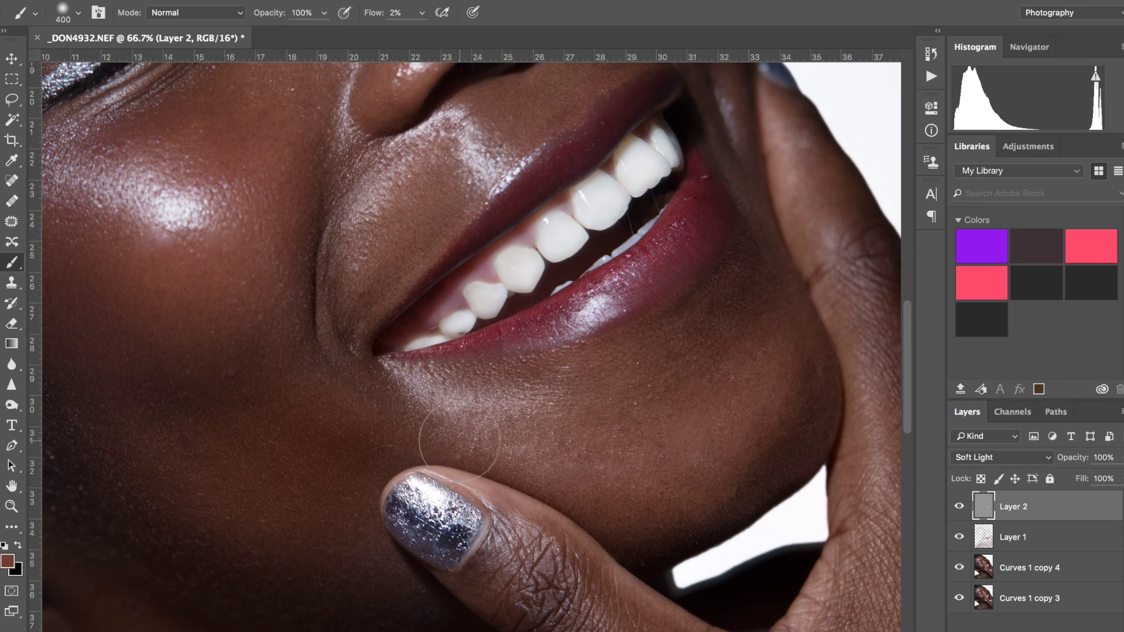
pyautogui.hscroll(-6, 463, 433)
pyautogui.scroll(2, 464, 431)
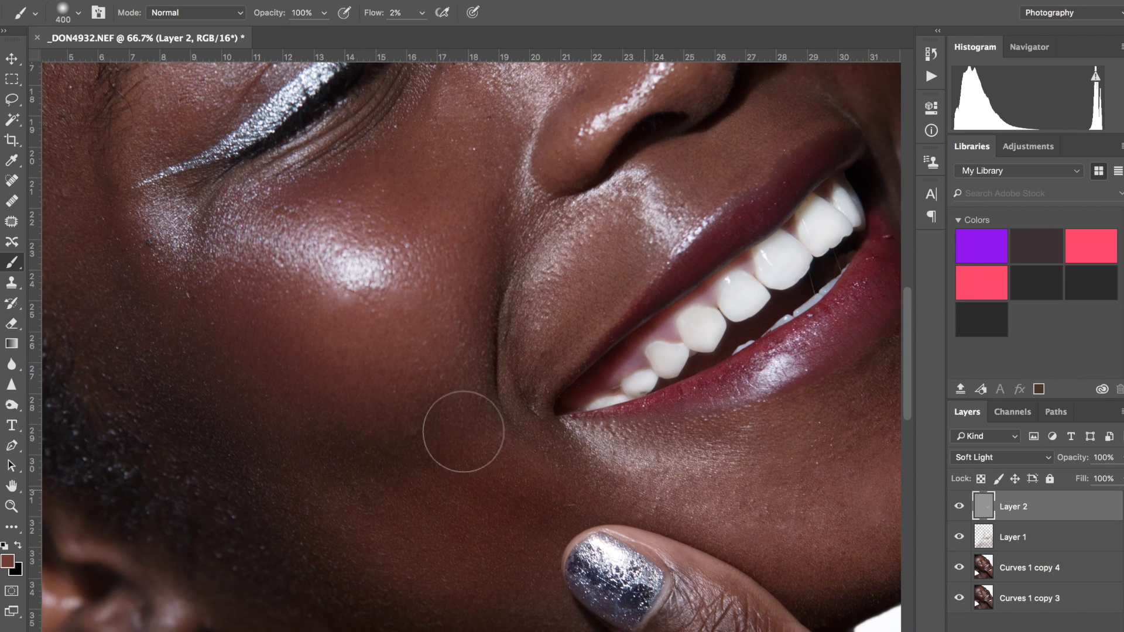
pyautogui.scroll(2, 463, 432)
pyautogui.press('[')
pyautogui.press('[')
pyautogui.press('[')
pyautogui.press('[')
pyautogui.press('[')
pyautogui.press('[')
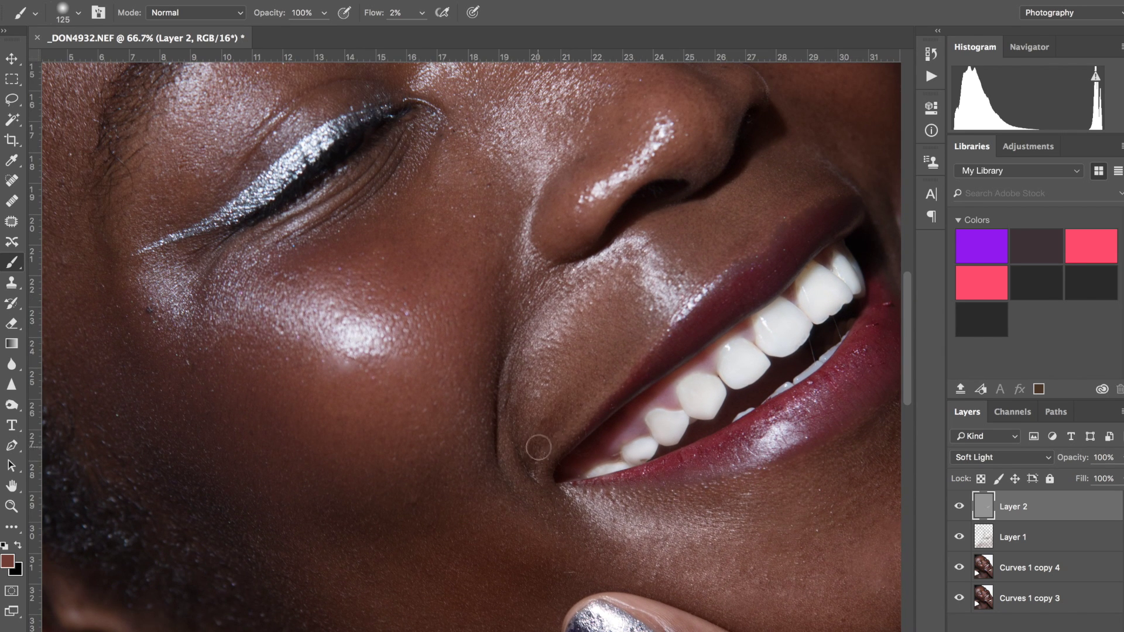
pyautogui.press('x')
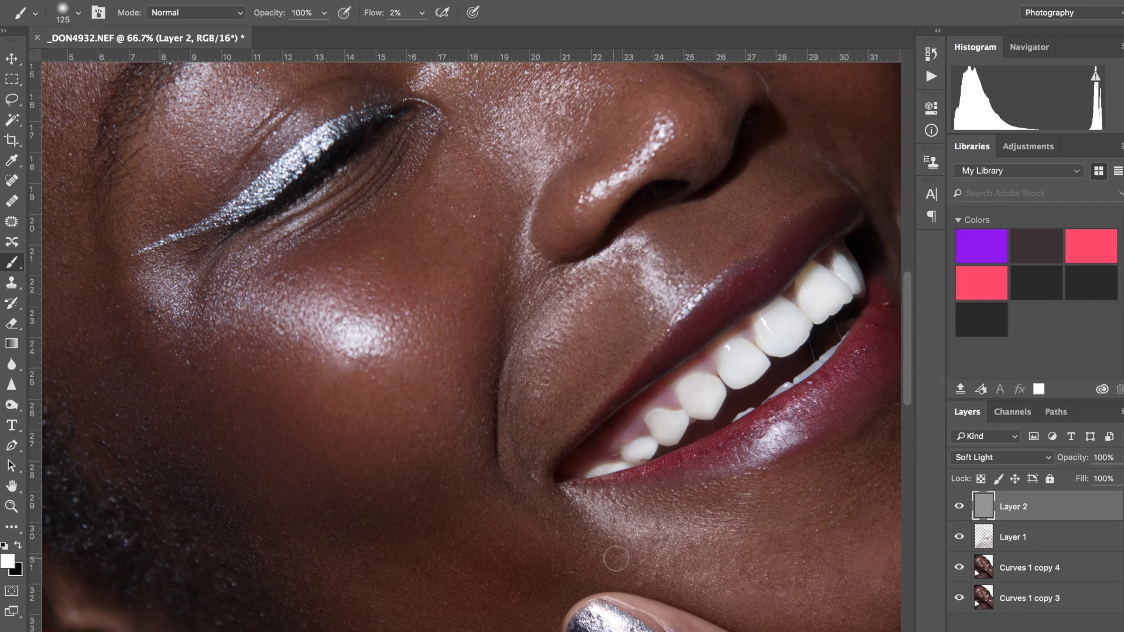
pyautogui.scroll(5, 616, 559)
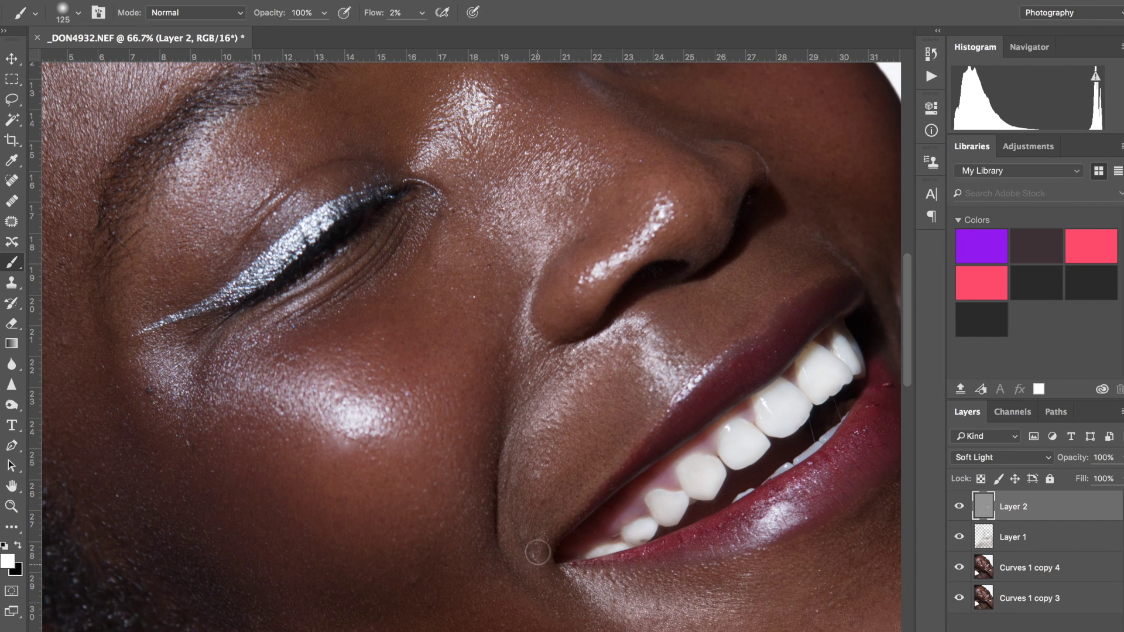
pyautogui.hscroll(-5, 580, 481)
pyautogui.scroll(-4, 581, 480)
pyautogui.scroll(15, 581, 480)
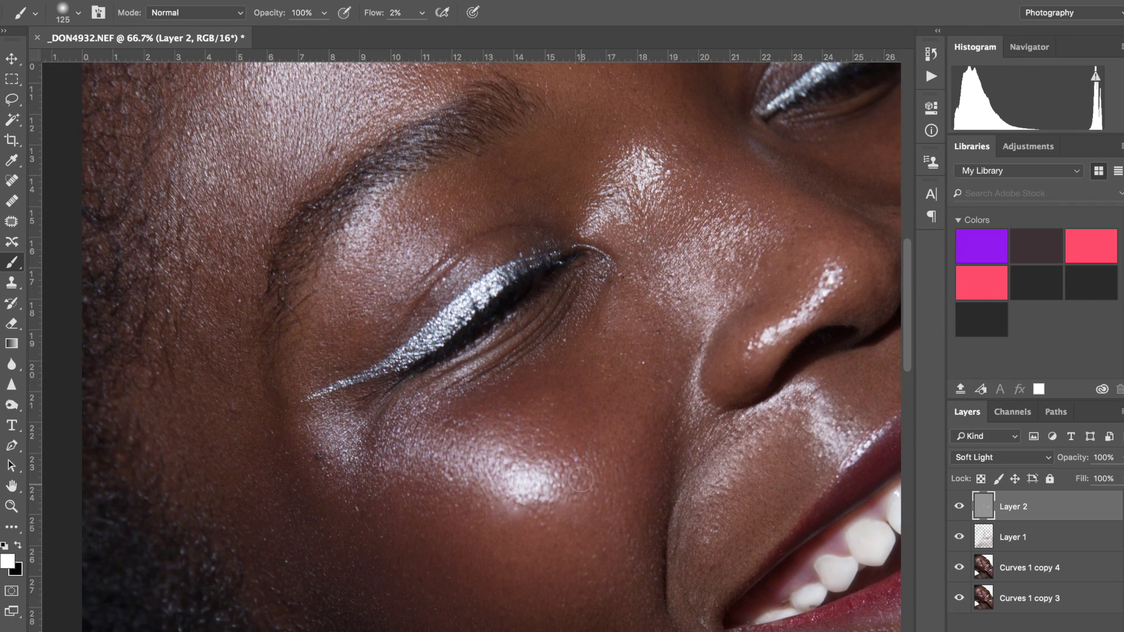
# - Enlarge the brush to 300, check the nose, forehead and far cheek for dark patches, and dab white on the chin on Layer 2
pyautogui.hscroll(10, 581, 481)
pyautogui.scroll(-2, 581, 480)
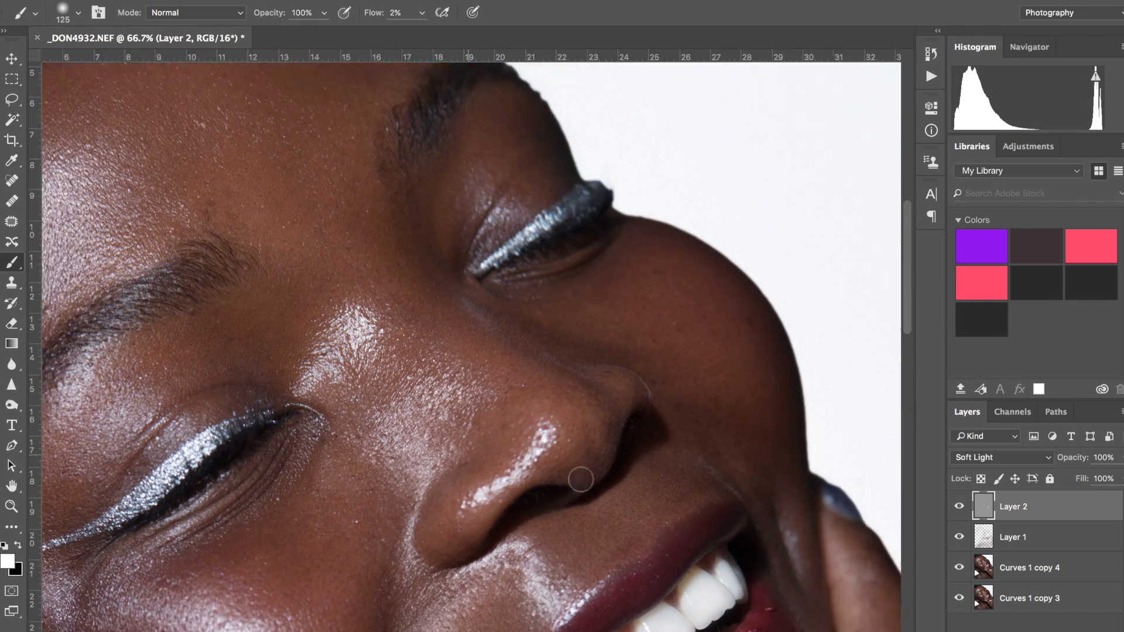
pyautogui.press(']')
pyautogui.press(']')
pyautogui.press(']')
pyautogui.press(']')
pyautogui.press(']')
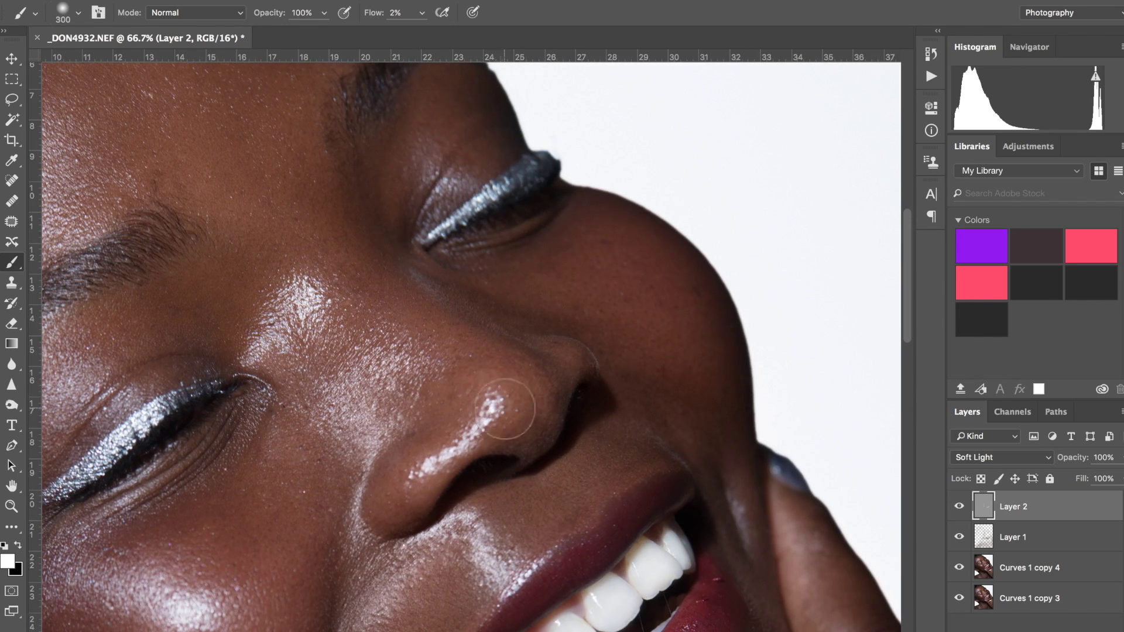
pyautogui.scroll(6, 293, 177)
pyautogui.hscroll(-4, 293, 176)
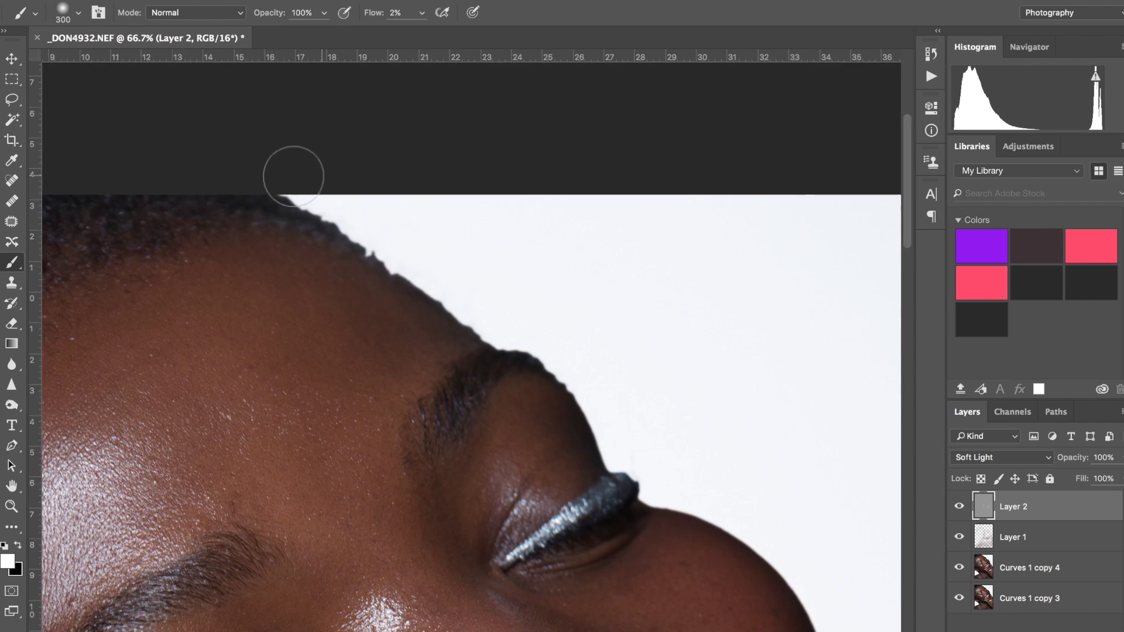
pyautogui.scroll(-3, 467, 306)
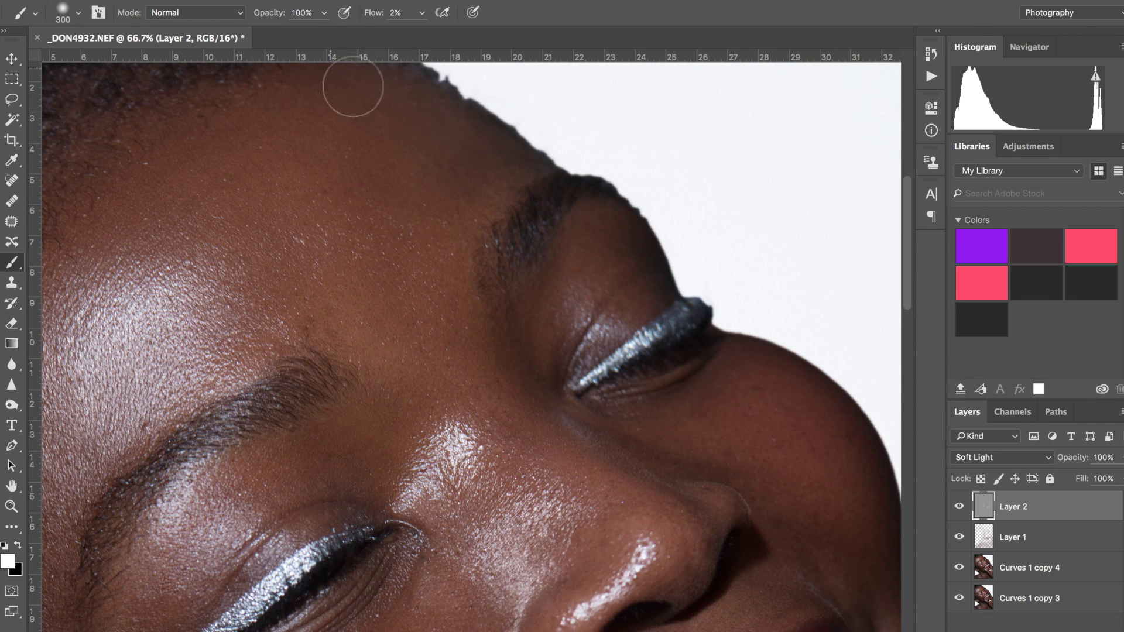
pyautogui.scroll(-5, 357, 177)
pyautogui.hscroll(10, 357, 177)
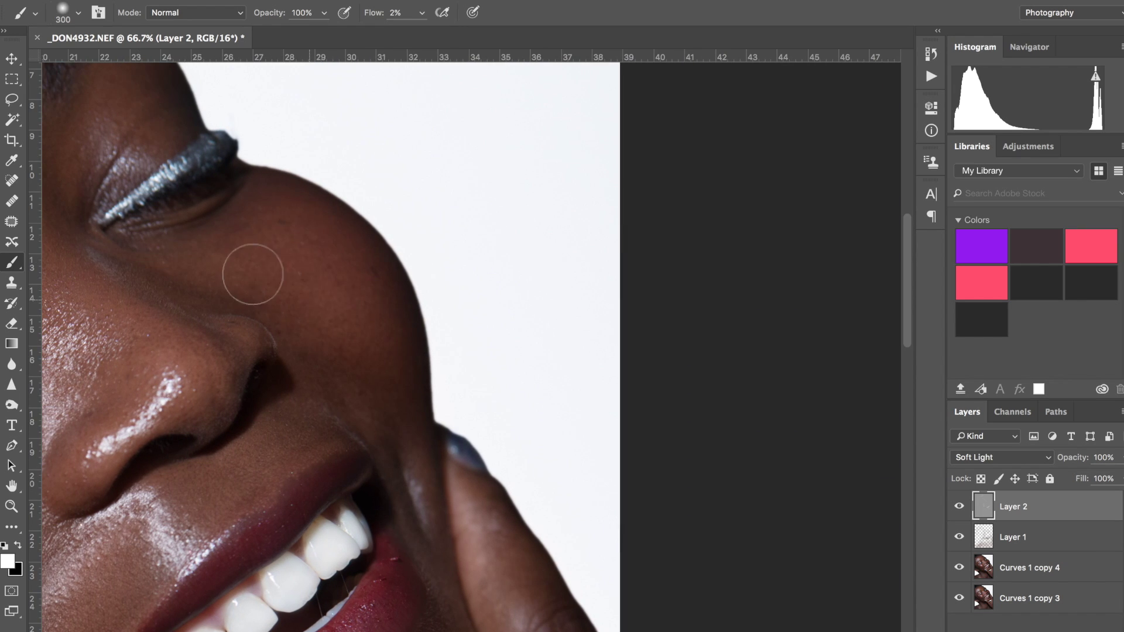
pyautogui.scroll(-5, 246, 269)
pyautogui.hscroll(-3, 246, 269)
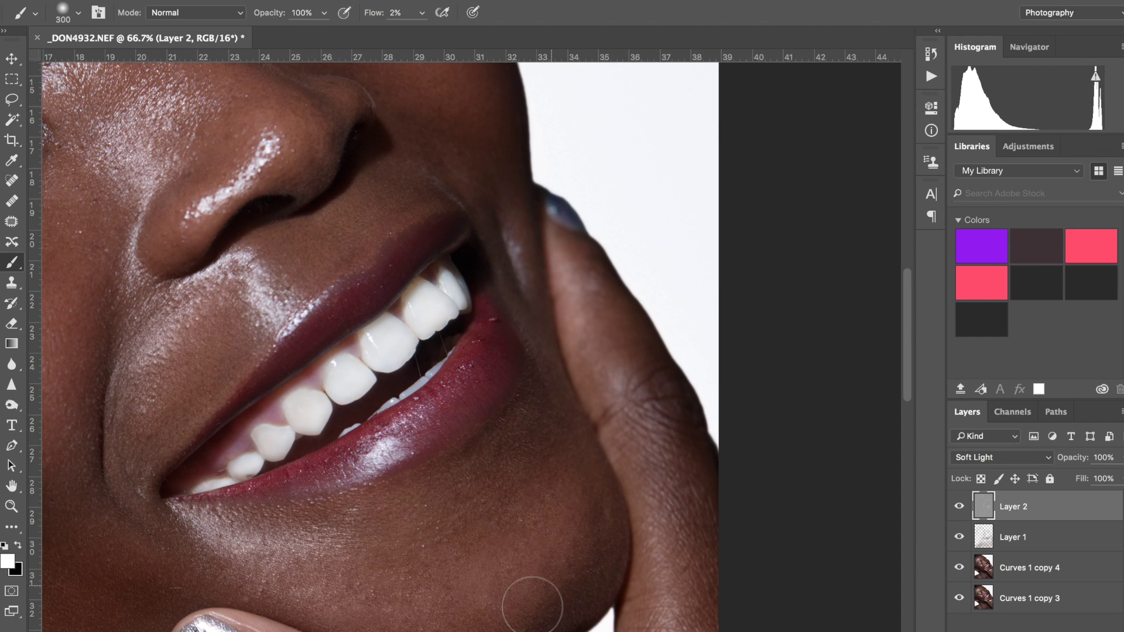
pyautogui.scroll(-5, 527, 586)
pyautogui.hscroll(-3, 527, 586)
pyautogui.hscroll(-6, 523, 519)
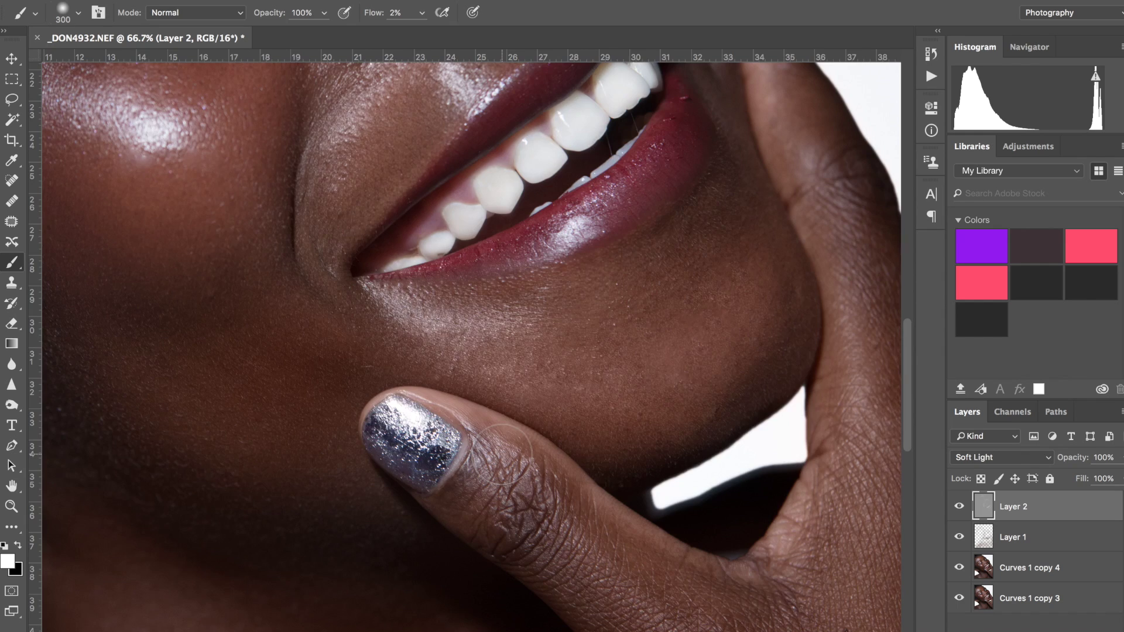
pyautogui.scroll(4, 502, 452)
pyautogui.moveTo(528, 376)
pyautogui.mouseDown()
pyautogui.moveTo(507, 316)
pyautogui.moveTo(538, 208)
pyautogui.moveTo(517, 363)
pyautogui.moveTo(527, 387)
pyautogui.moveTo(513, 321)
pyautogui.moveTo(534, 205)
pyautogui.moveTo(530, 343)
pyautogui.moveTo(532, 377)
pyautogui.mouseUp()
pyautogui.scroll(2, 532, 377)
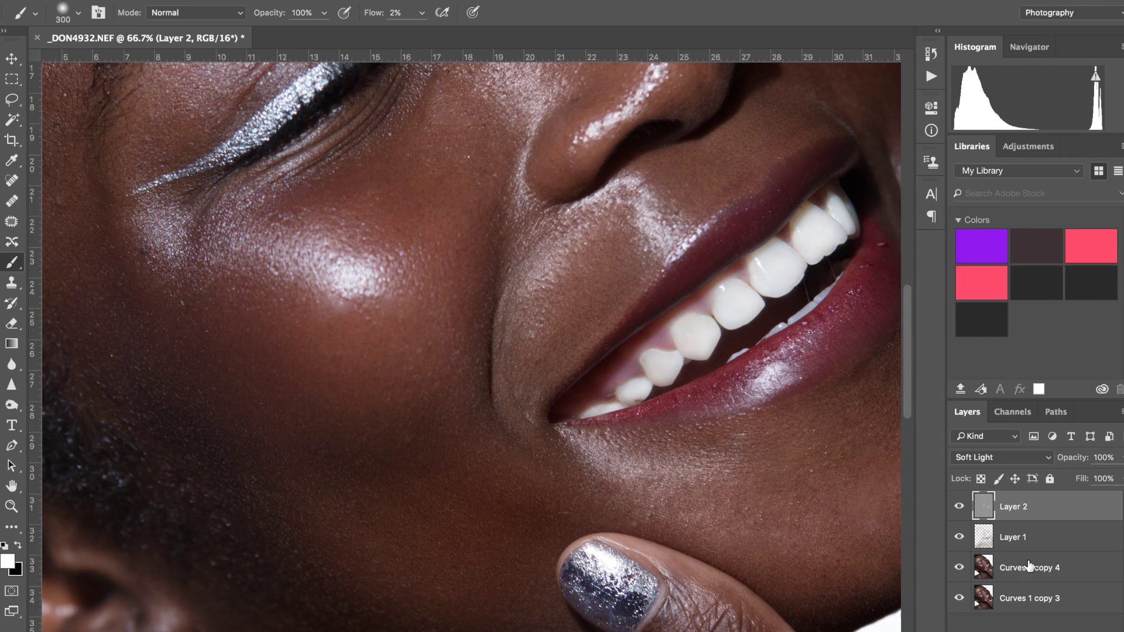
# - Sample a reddish skin tone from the upper cheek and paint it from the upper lip area to the chin on Layer 1
pyautogui.click(1029, 535)
pyautogui.keyDown('alt'); pyautogui.click(392, 193); pyautogui.keyUp('alt')
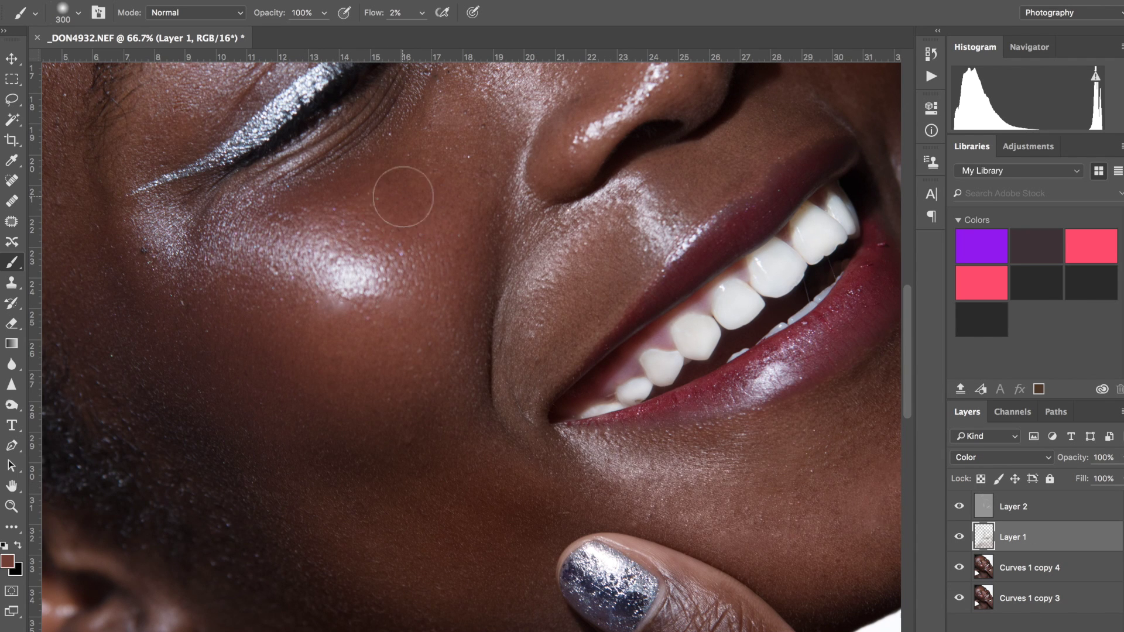
pyautogui.moveTo(590, 279)
pyautogui.mouseDown()
pyautogui.moveTo(537, 406)
pyautogui.moveTo(521, 385)
pyautogui.moveTo(511, 309)
pyautogui.moveTo(520, 426)
pyautogui.moveTo(502, 321)
pyautogui.moveTo(609, 504)
pyautogui.moveTo(768, 547)
pyautogui.moveTo(800, 534)
pyautogui.mouseUp()
# - View the whole portrait and compare it with Layer 1 hidden and shown
pyautogui.press('super+0')
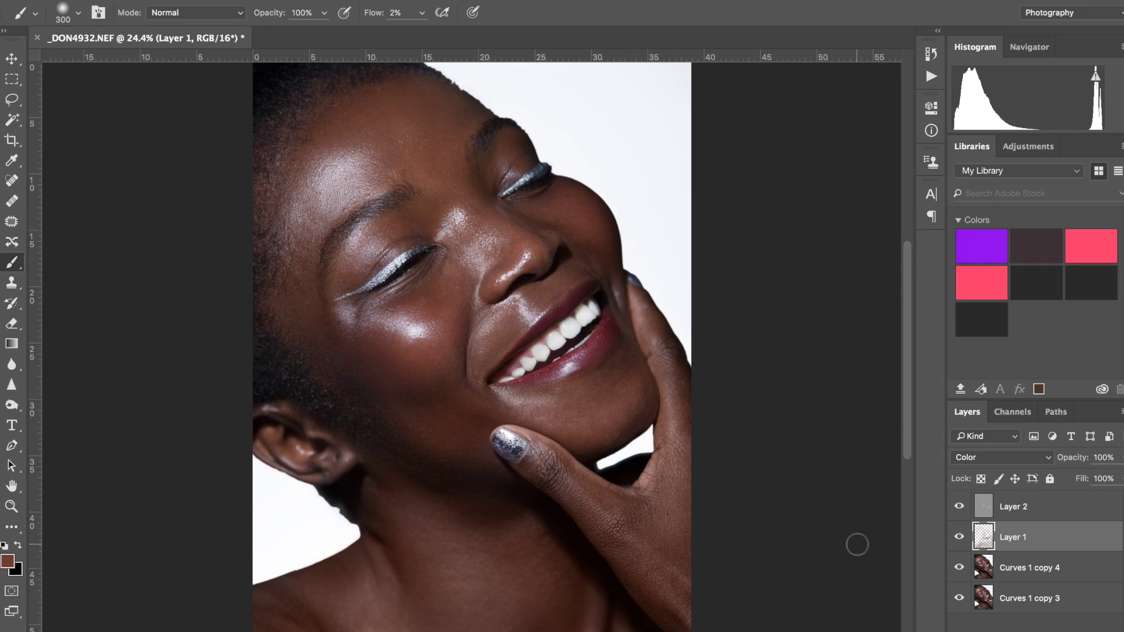
pyautogui.click(960, 537)
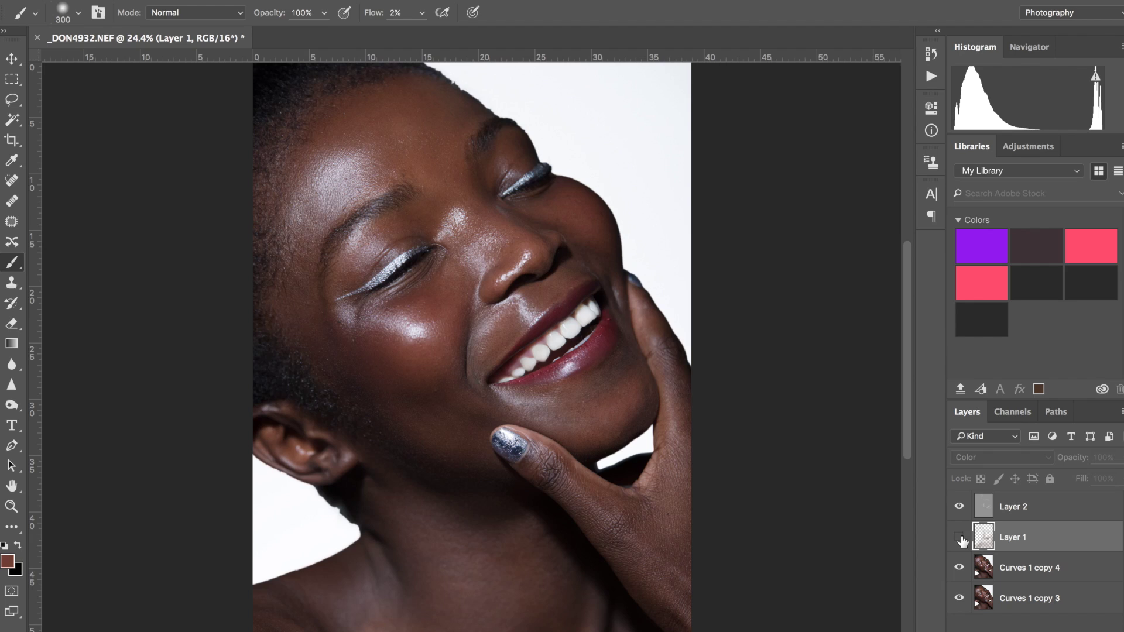
pyautogui.click(960, 538)
pyautogui.click(960, 538)
pyautogui.click(960, 538)
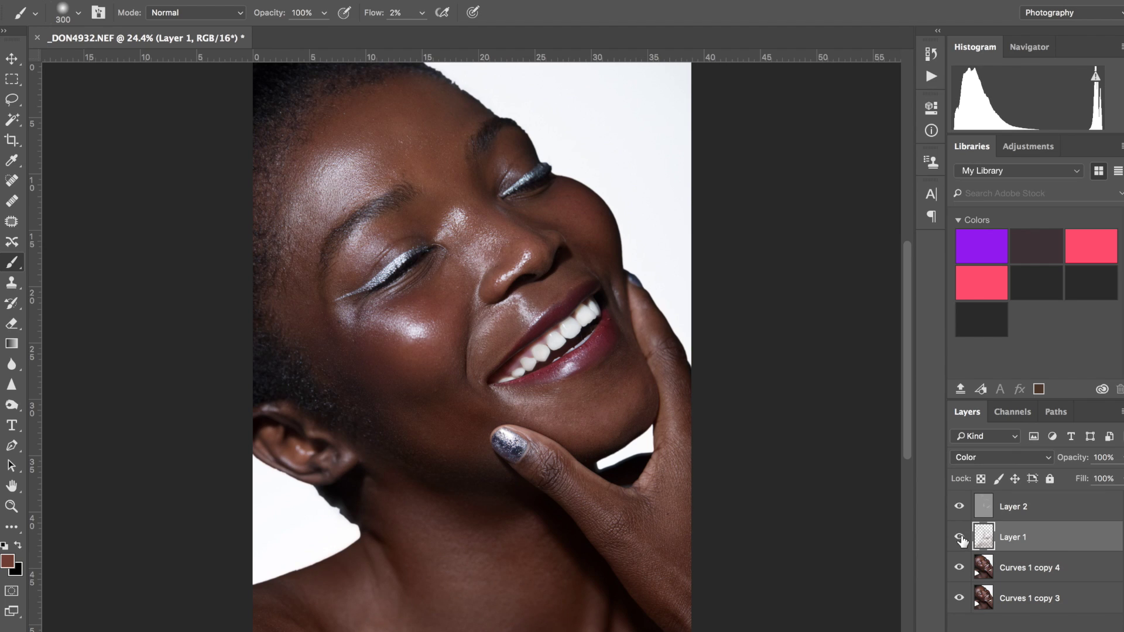
pyautogui.click(960, 537)
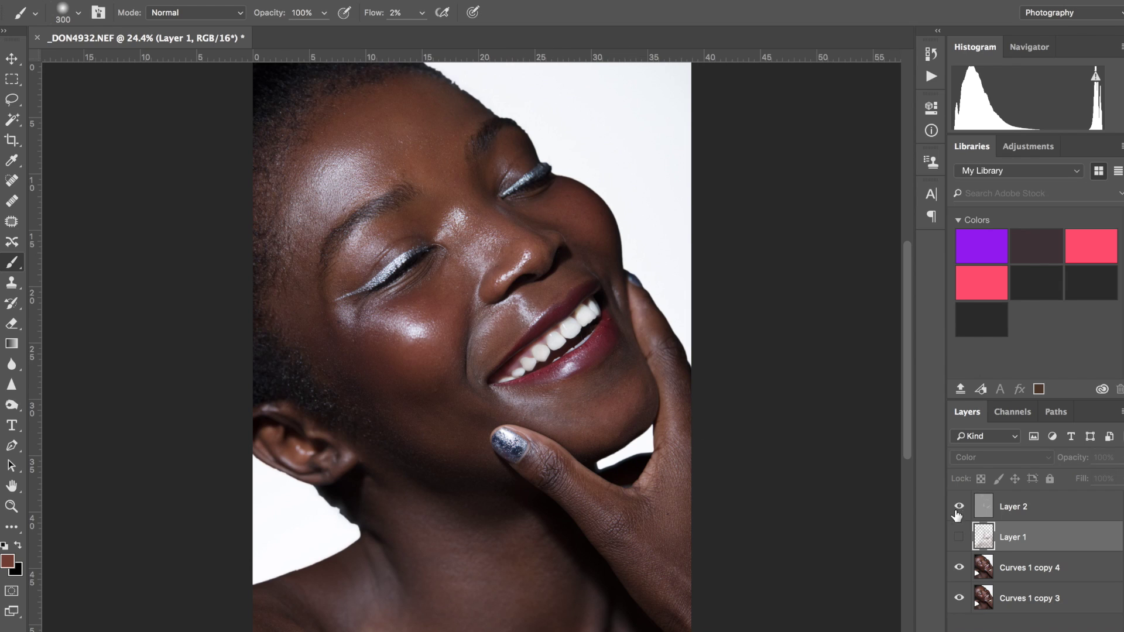
pyautogui.click(960, 537)
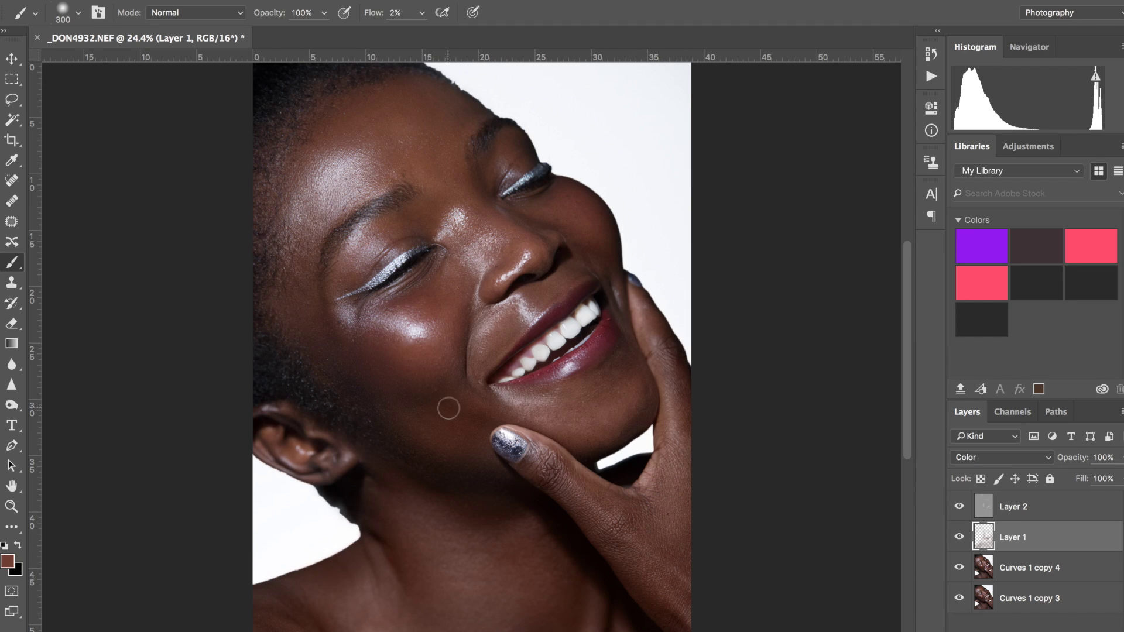
# - Brush the skin tone over the forehead, far cheek, hand and neck on Curves 1 copy 4, with brush sizes up to 900
pyautogui.click(1015, 578)
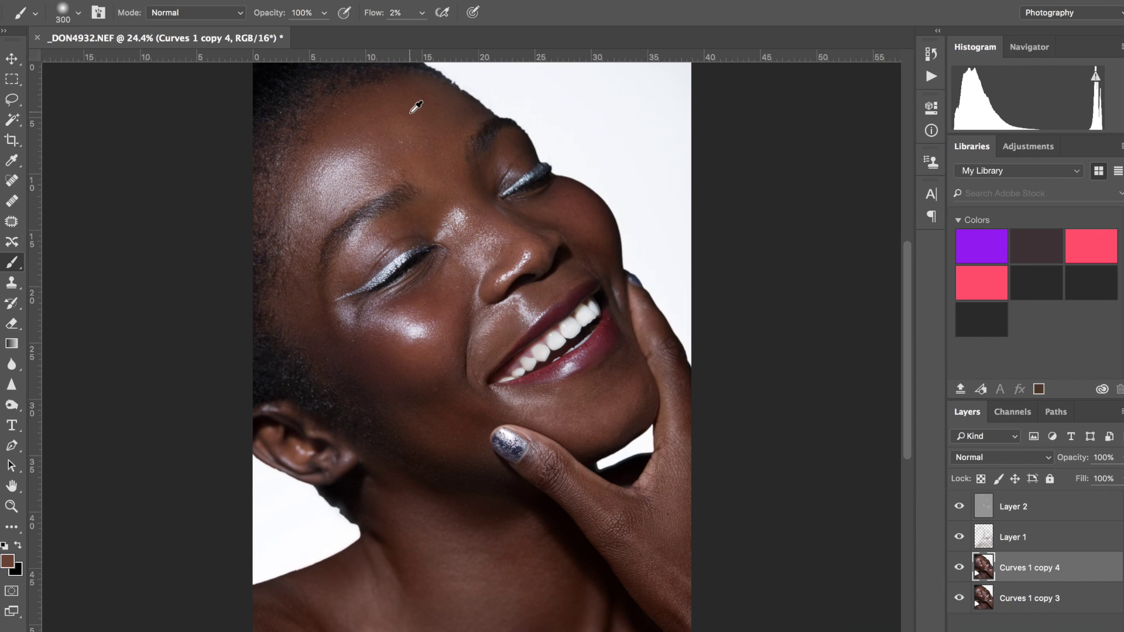
pyautogui.press(']')
pyautogui.press(']')
pyautogui.press(']')
pyautogui.press(']')
pyautogui.press(']')
pyautogui.moveTo(411, 118)
pyautogui.mouseDown()
pyautogui.moveTo(409, 141)
pyautogui.moveTo(438, 170)
pyautogui.moveTo(392, 119)
pyautogui.moveTo(436, 150)
pyautogui.moveTo(393, 153)
pyautogui.moveTo(404, 126)
pyautogui.moveTo(471, 217)
pyautogui.moveTo(430, 177)
pyautogui.moveTo(473, 217)
pyautogui.moveTo(395, 121)
pyautogui.moveTo(297, 198)
pyautogui.moveTo(321, 163)
pyautogui.moveTo(308, 291)
pyautogui.moveTo(359, 350)
pyautogui.moveTo(344, 330)
pyautogui.moveTo(427, 295)
pyautogui.moveTo(451, 297)
pyautogui.moveTo(473, 223)
pyautogui.moveTo(472, 361)
pyautogui.moveTo(485, 339)
pyautogui.moveTo(470, 378)
pyautogui.moveTo(477, 414)
pyautogui.moveTo(439, 354)
pyautogui.moveTo(458, 404)
pyautogui.moveTo(404, 388)
pyautogui.moveTo(507, 410)
pyautogui.moveTo(565, 407)
pyautogui.moveTo(552, 417)
pyautogui.moveTo(632, 394)
pyautogui.moveTo(583, 429)
pyautogui.moveTo(604, 415)
pyautogui.moveTo(534, 422)
pyautogui.moveTo(618, 401)
pyautogui.moveTo(643, 343)
pyautogui.moveTo(540, 202)
pyautogui.moveTo(590, 230)
pyautogui.mouseUp()
pyautogui.press('[')
pyautogui.press('[')
pyautogui.press('[')
pyautogui.moveTo(623, 322)
pyautogui.mouseDown()
pyautogui.moveTo(640, 307)
pyautogui.moveTo(683, 406)
pyautogui.moveTo(654, 352)
pyautogui.moveTo(677, 425)
pyautogui.moveTo(671, 526)
pyautogui.moveTo(682, 527)
pyautogui.moveTo(692, 613)
pyautogui.moveTo(665, 545)
pyautogui.moveTo(643, 560)
pyautogui.moveTo(543, 462)
pyautogui.moveTo(623, 525)
pyautogui.moveTo(588, 498)
pyautogui.moveTo(635, 507)
pyautogui.mouseUp()
pyautogui.press(']')
pyautogui.press(']')
pyautogui.press(']')
pyautogui.press(']')
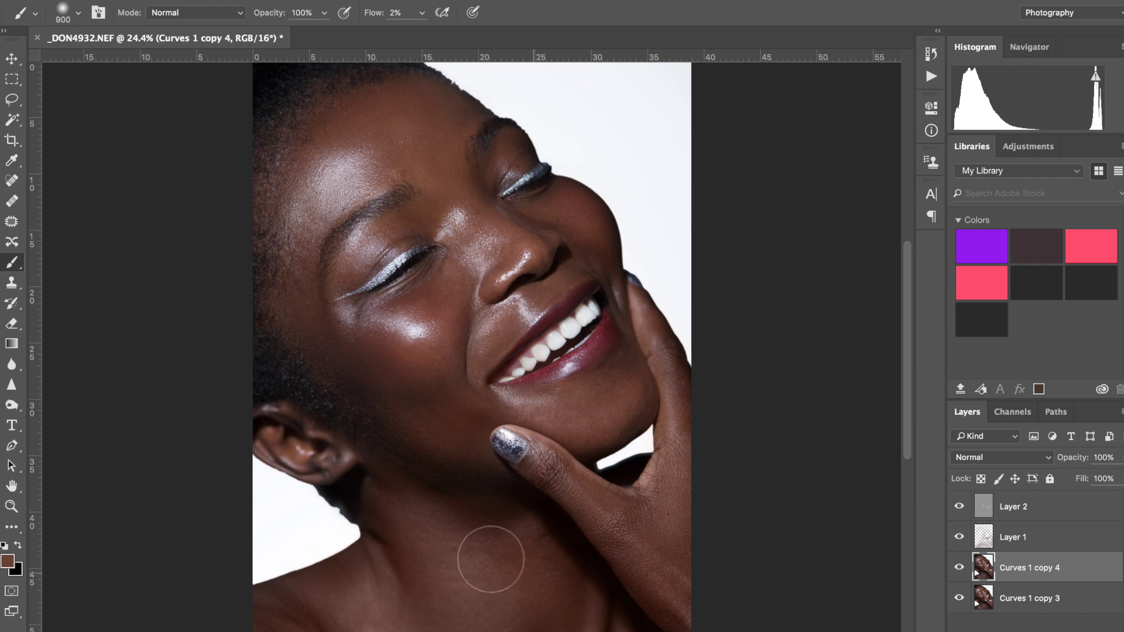
pyautogui.moveTo(422, 535)
pyautogui.mouseDown()
pyautogui.moveTo(364, 625)
pyautogui.moveTo(394, 622)
pyautogui.moveTo(338, 592)
pyautogui.moveTo(384, 624)
pyautogui.moveTo(389, 533)
pyautogui.moveTo(557, 583)
pyautogui.moveTo(605, 613)
pyautogui.moveTo(309, 150)
pyautogui.moveTo(479, 155)
pyautogui.mouseUp()
pyautogui.moveTo(1088, 359)
# - Make Layer 1 the active layer again and reduce the brush size to 400
pyautogui.click(989, 536)
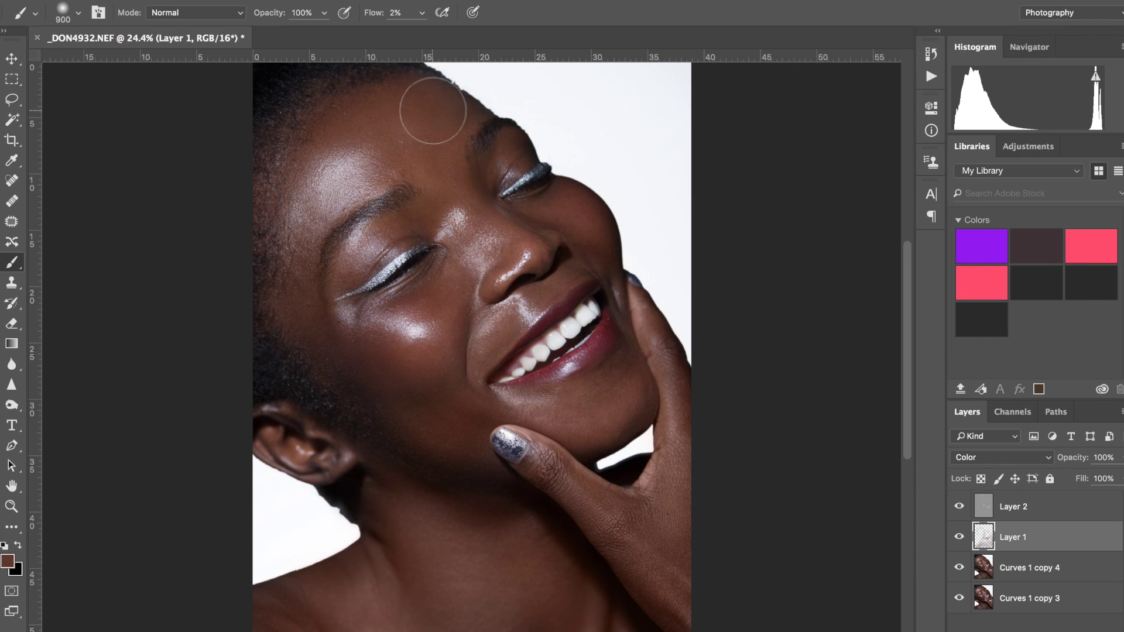
pyautogui.press('[')
pyautogui.press('[')
pyautogui.press('[')
pyautogui.press('[')
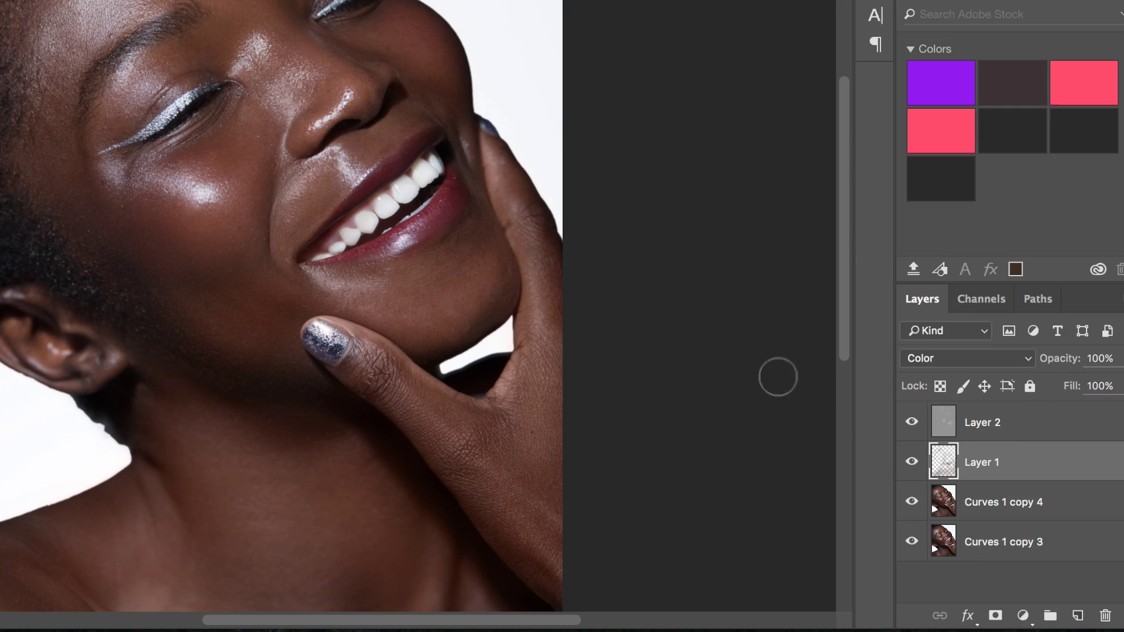
# - Add a Curves adjustment layer above Layer 2, pull in the white point, and move the black point to input 8, output 0
pyautogui.click(989, 432)
pyautogui.click(1023, 615)
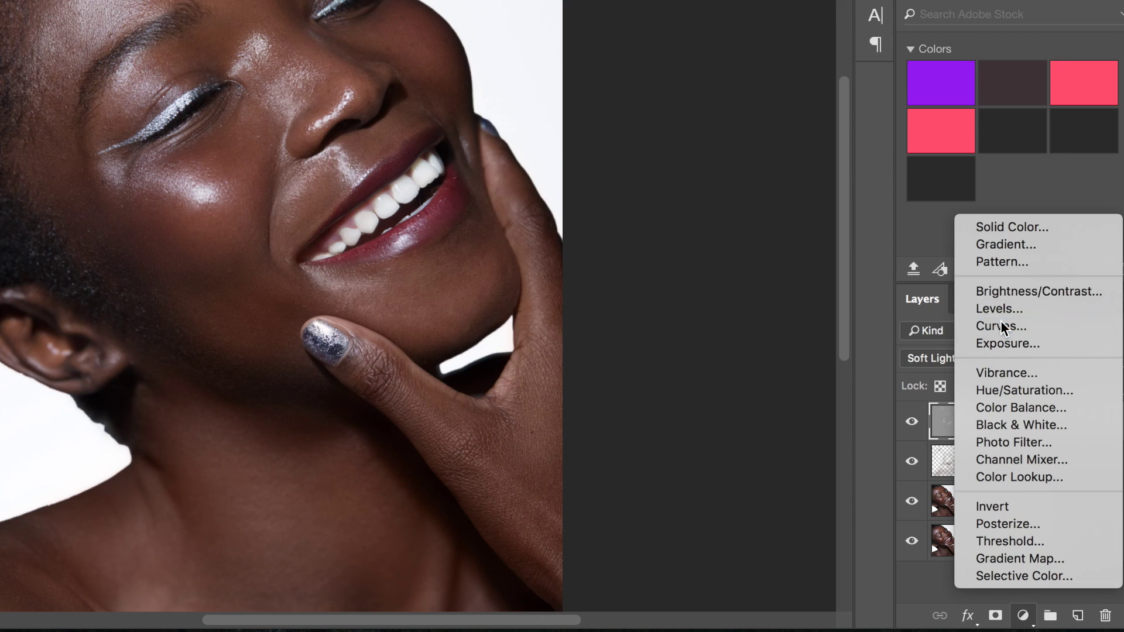
pyautogui.click(1000, 326)
pyautogui.moveTo(886, 187); pyautogui.dragTo(884, 140)
pyautogui.press('Right')
pyautogui.press('Right')
pyautogui.press('Right')
pyautogui.press('Right')
pyautogui.press('Right')
pyautogui.press('Right')
pyautogui.press('Right')
pyautogui.press('Right')
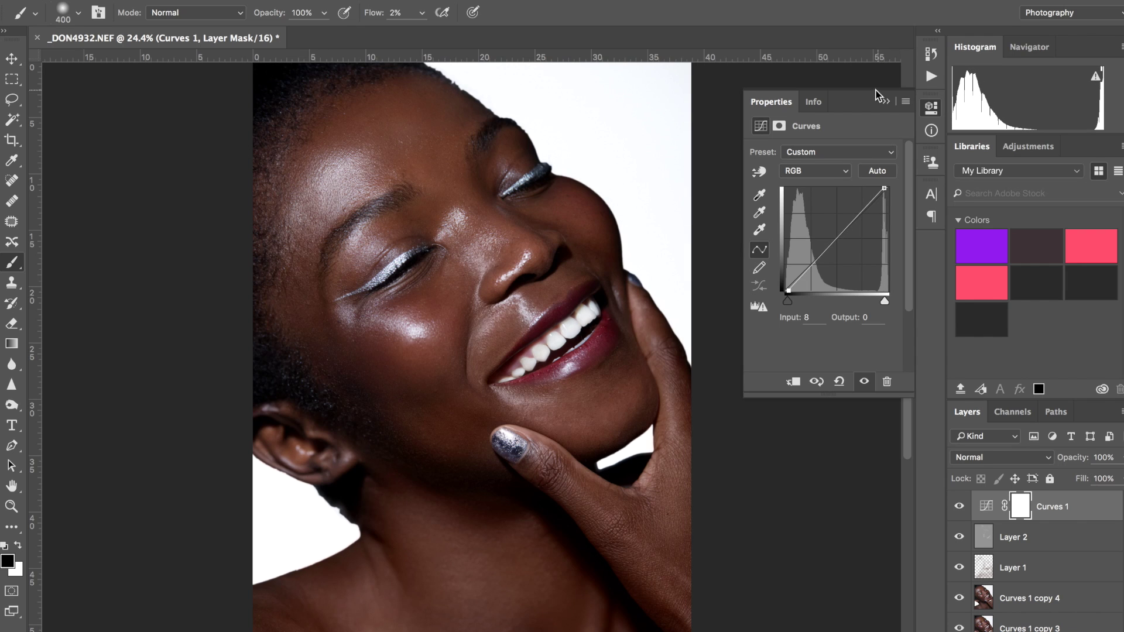
pyautogui.click(886, 102)
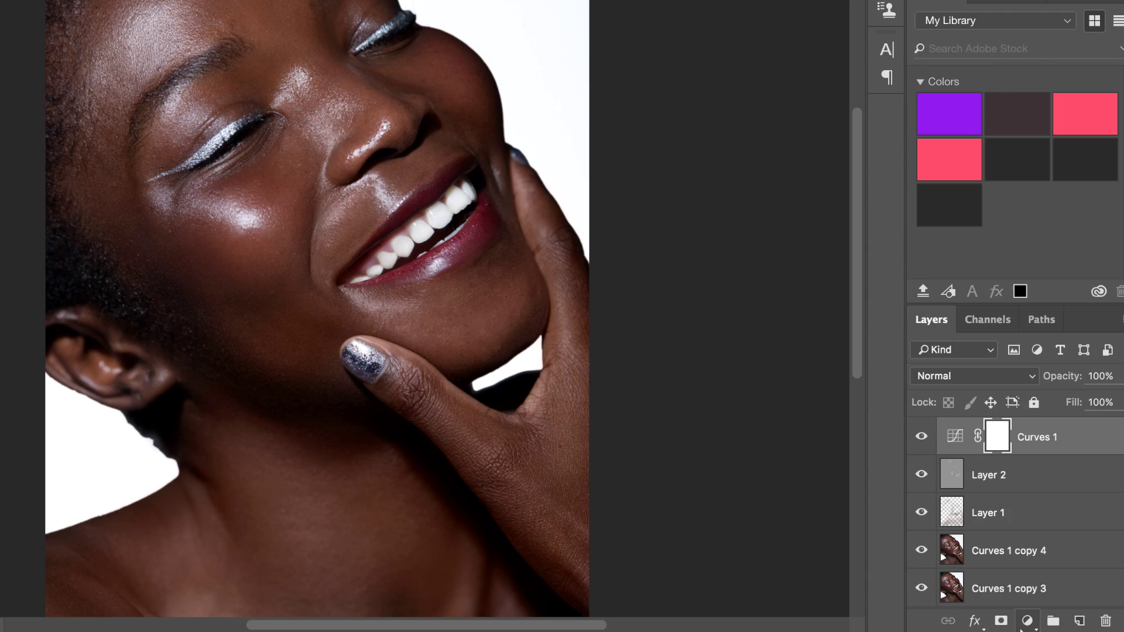
# - Add a second Curves adjustment layer with a midtone point at input 121, output 130 and a shadow point at 62, 62
pyautogui.click(1044, 631)
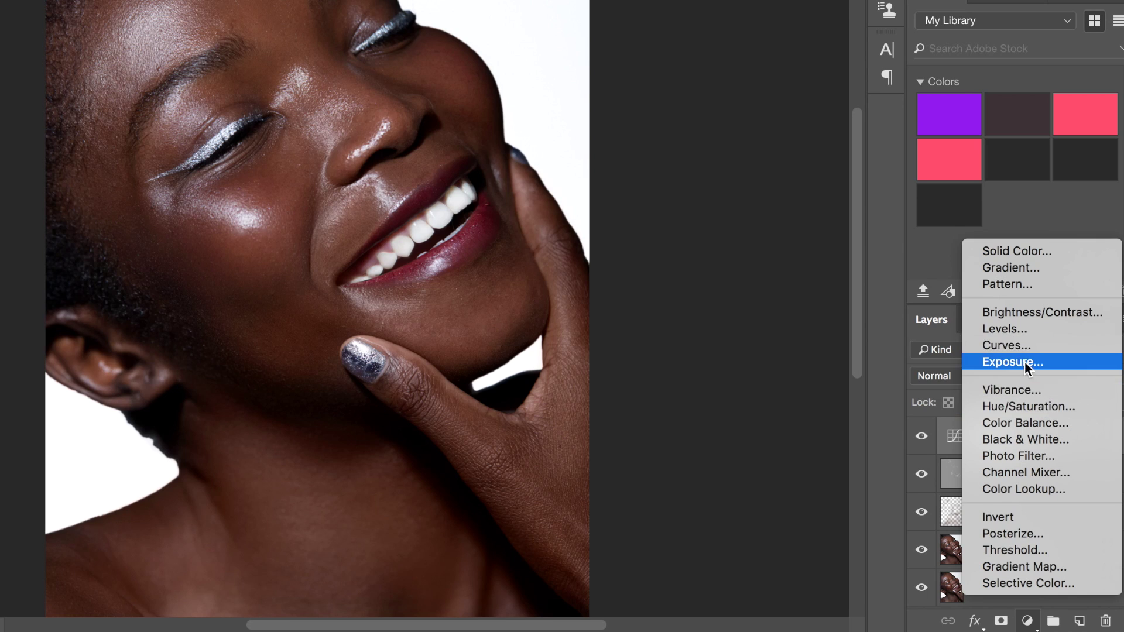
pyautogui.click(1019, 346)
pyautogui.click(835, 237)
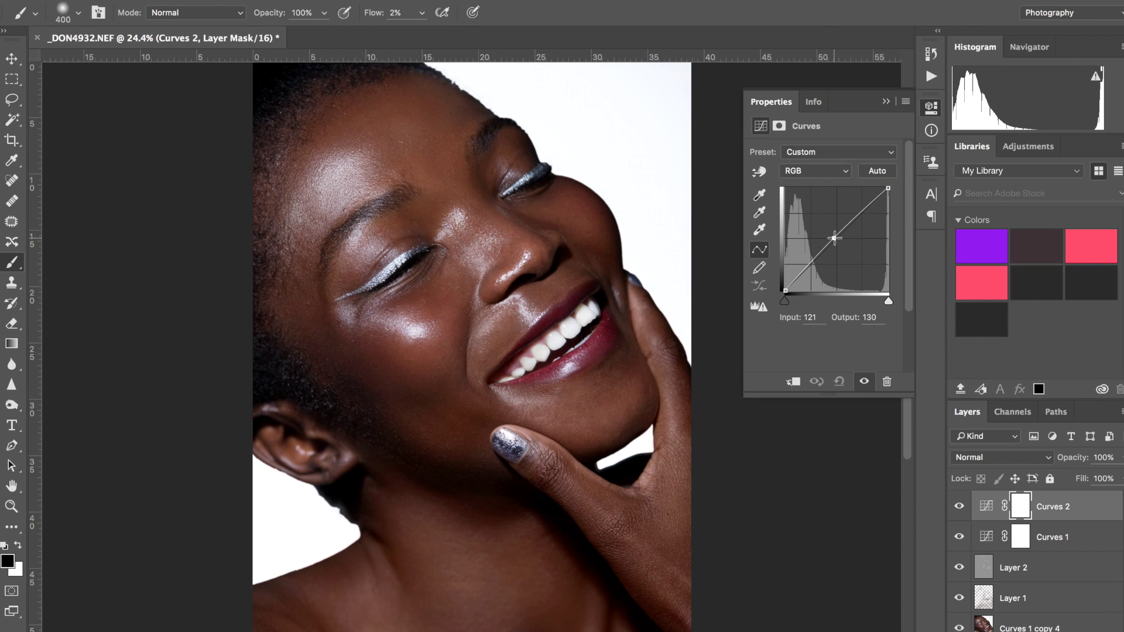
pyautogui.moveTo(835, 237); pyautogui.dragTo(811, 265)
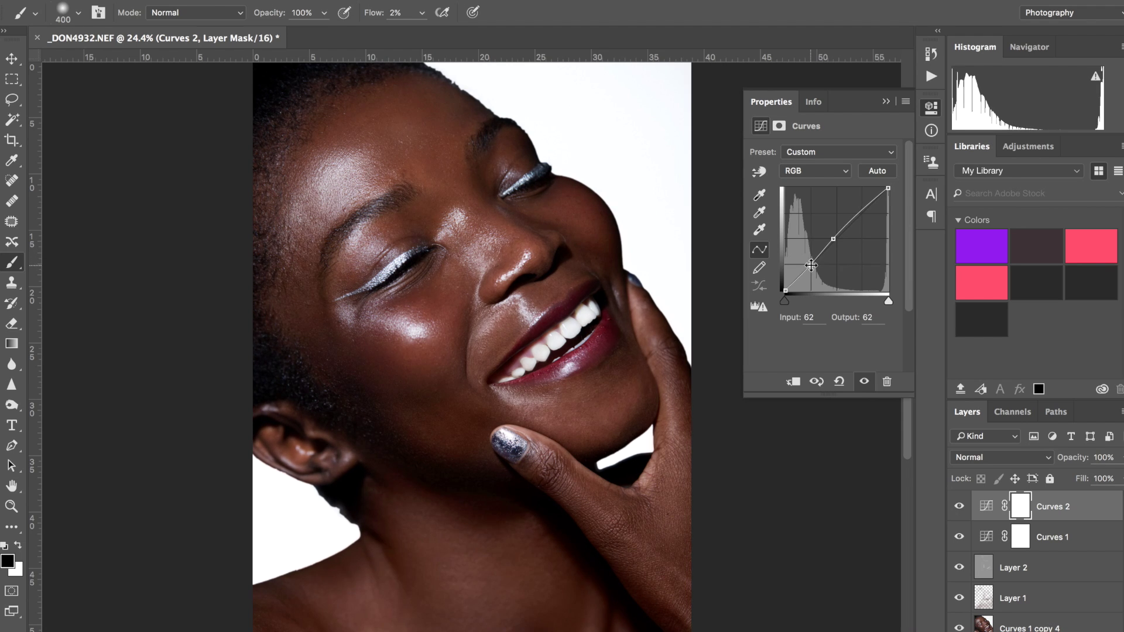
pyautogui.click(885, 103)
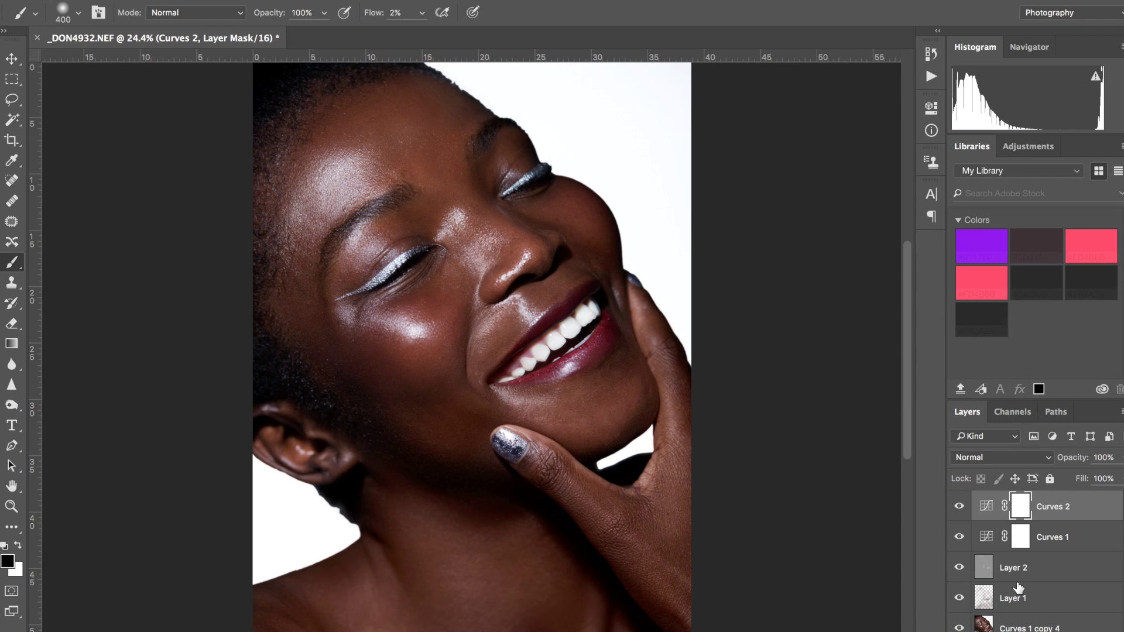
# - Dodge the face with a white brush at size 250 on Layer 2, and compare with the layer hidden and shown
pyautogui.click(986, 577)
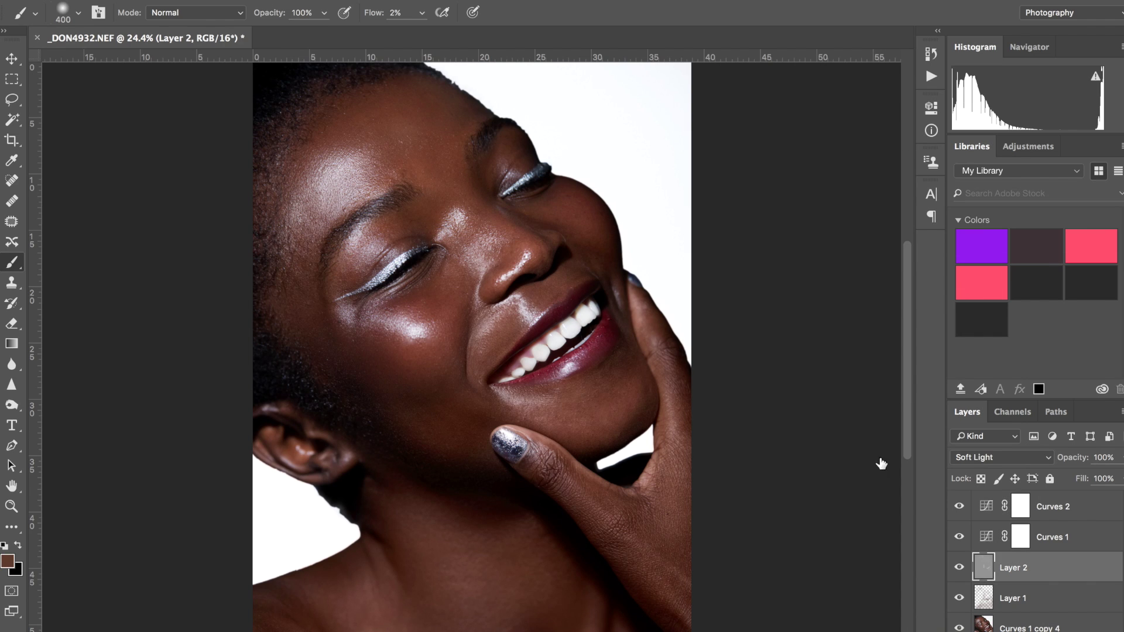
pyautogui.press('d')
pyautogui.press('x')
pyautogui.press(']')
pyautogui.press('[')
pyautogui.press('[')
pyautogui.press('[')
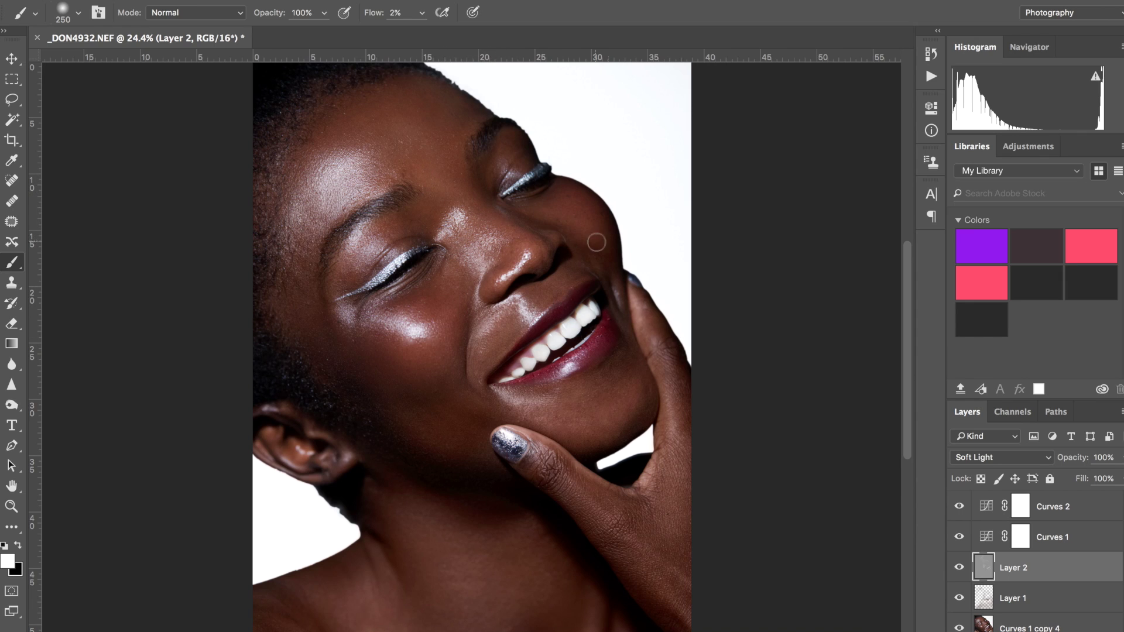
pyautogui.click(960, 567)
pyautogui.click(959, 567)
# - Sample a skin tone from the upper forehead for painting on Layer 1 and enlarge the brush to 500
pyautogui.click(1018, 597)
pyautogui.keyDown('alt'); pyautogui.click(407, 105); pyautogui.keyUp('alt')
pyautogui.press(']')
pyautogui.press(']')
pyautogui.press(']')
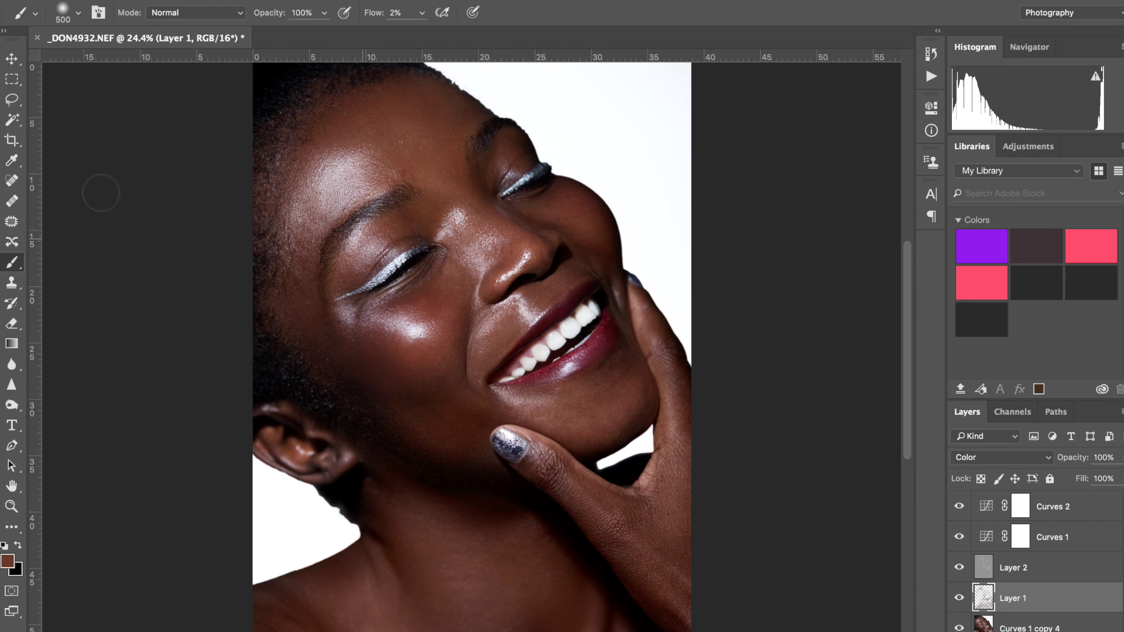
# - Switch to the Patch tool on the Curves 1 copy 4 layer and patch uneven skin on the chin below the lower lip
pyautogui.click(13, 222)
pyautogui.click(1022, 622)
pyautogui.scroll(3, 586, 409)
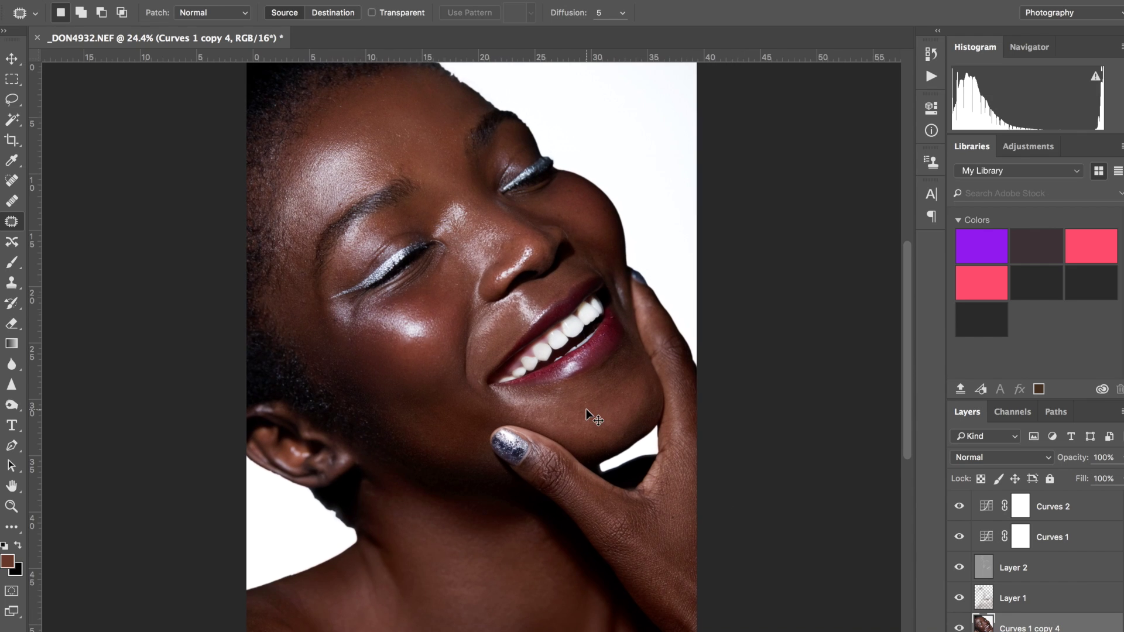
pyautogui.moveTo(585, 423)
pyautogui.mouseDown()
pyautogui.moveTo(638, 440)
pyautogui.moveTo(563, 417)
pyautogui.moveTo(615, 448)
pyautogui.moveTo(584, 424)
pyautogui.mouseUp()
pyautogui.moveTo(572, 425); pyautogui.dragTo(486, 419)
pyautogui.hotkey('ctrl', 'd')
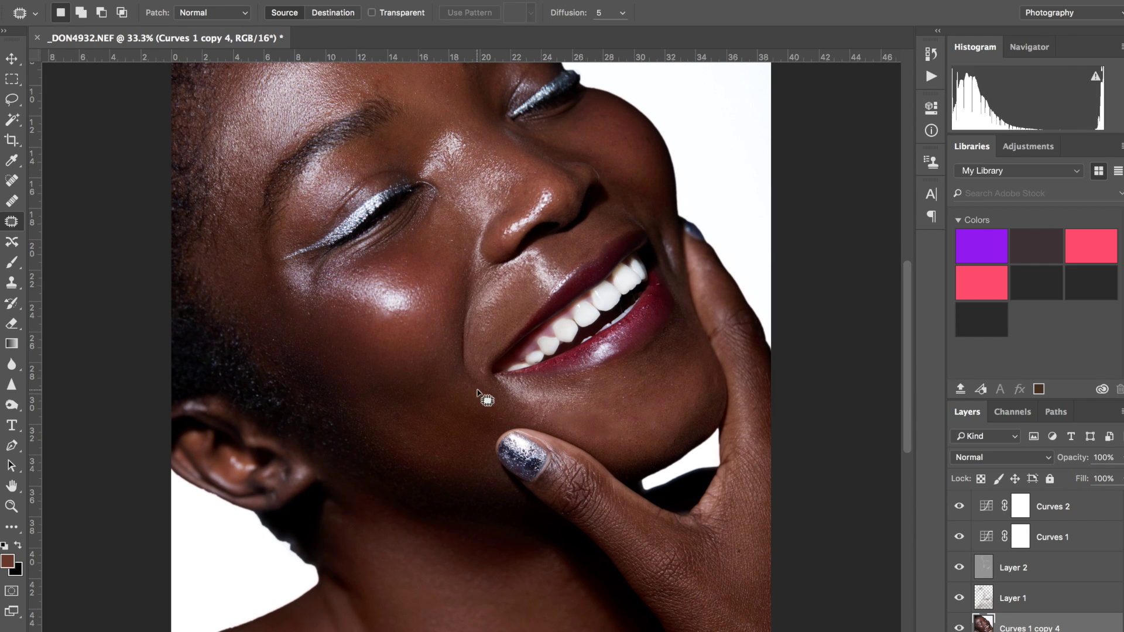
# - Patch the elongated chin area between the lower lip and the thumb using smoother skin closer to the jaw
pyautogui.scroll(2, 483, 398)
pyautogui.scroll(2, 484, 398)
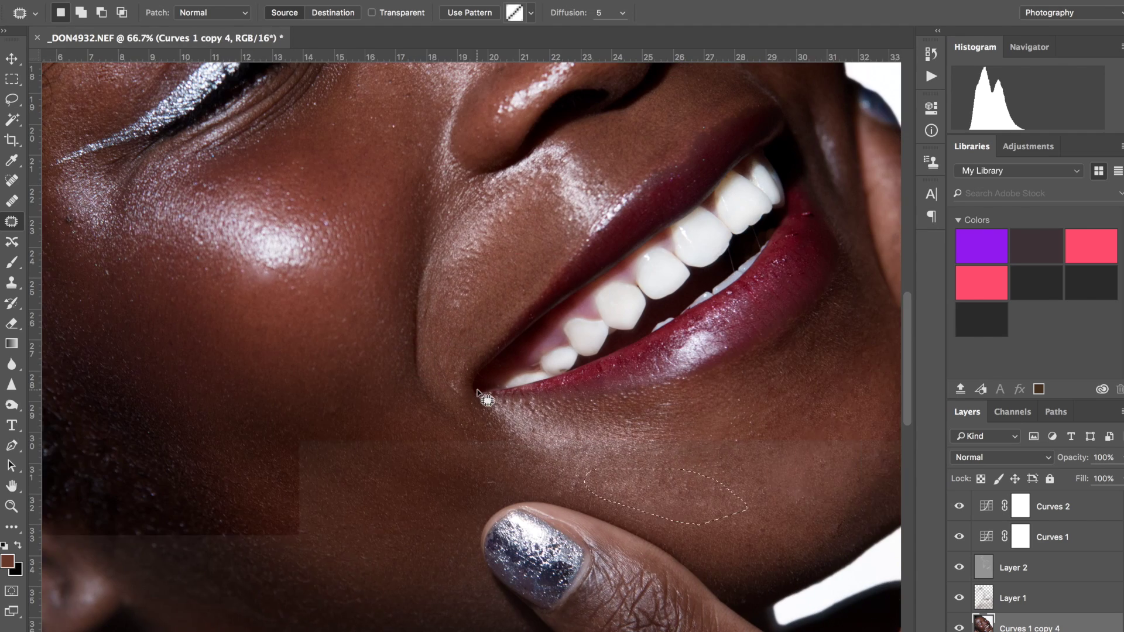
pyautogui.hscroll(3, 586, 410)
pyautogui.moveTo(672, 493); pyautogui.dragTo(776, 467)
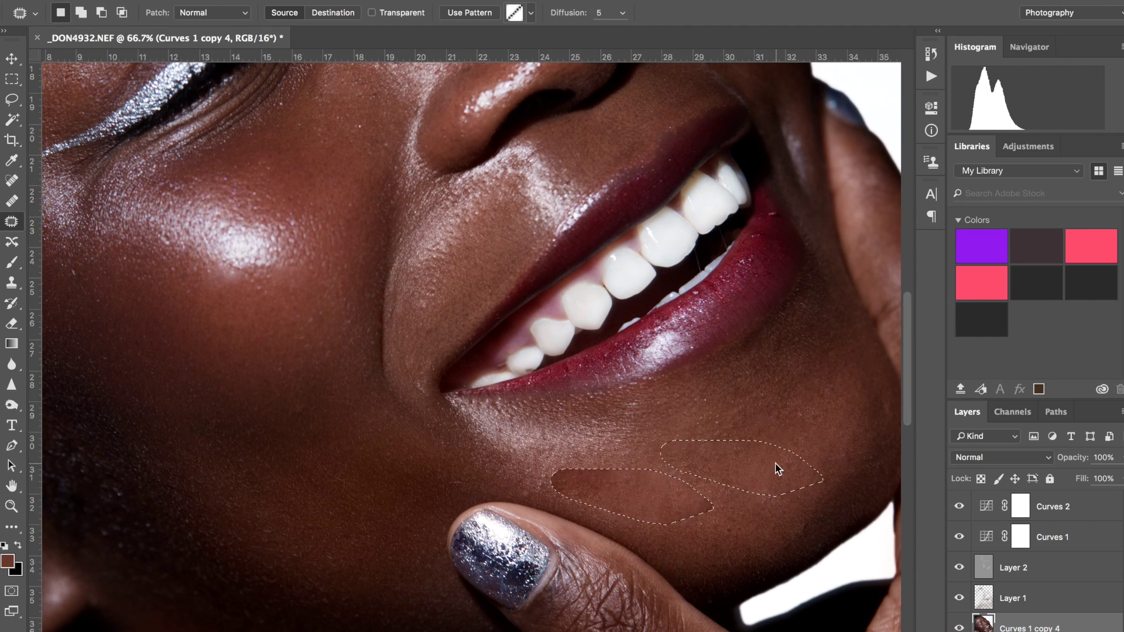
pyautogui.hotkey('ctrl', 'd')
pyautogui.hotkey('ctrl', '0')
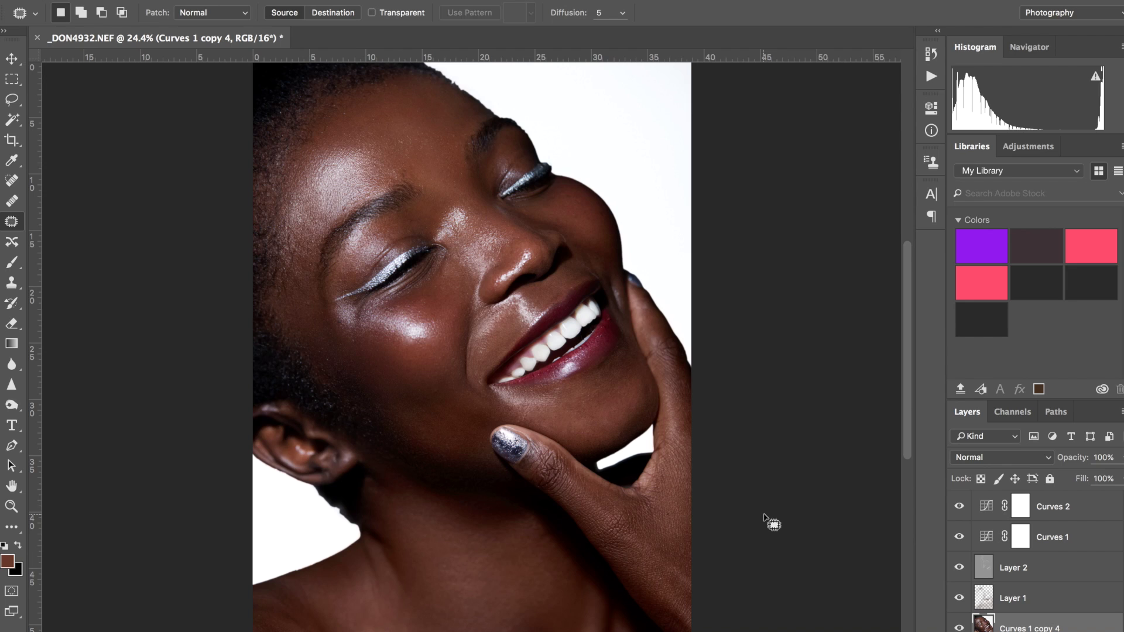
# - Patch the small remaining spots on the chin near the jawline with adjacent skin
pyautogui.moveTo(612, 419); pyautogui.dragTo(609, 427)
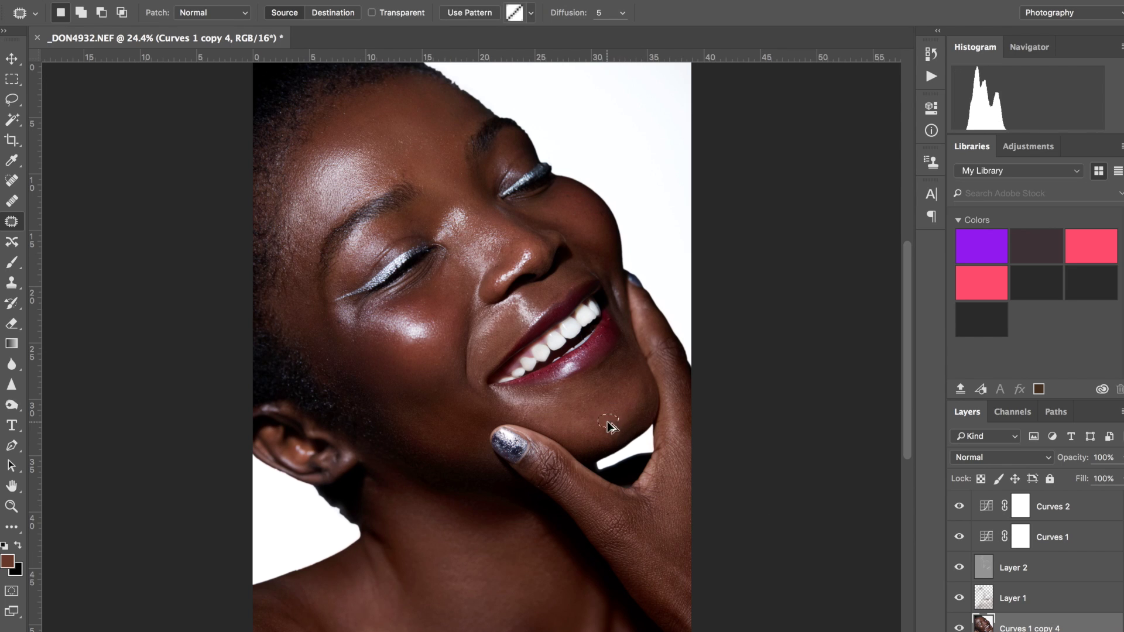
pyautogui.hotkey('ctrl', 'd')
pyautogui.hotkey('ctrl', '+')
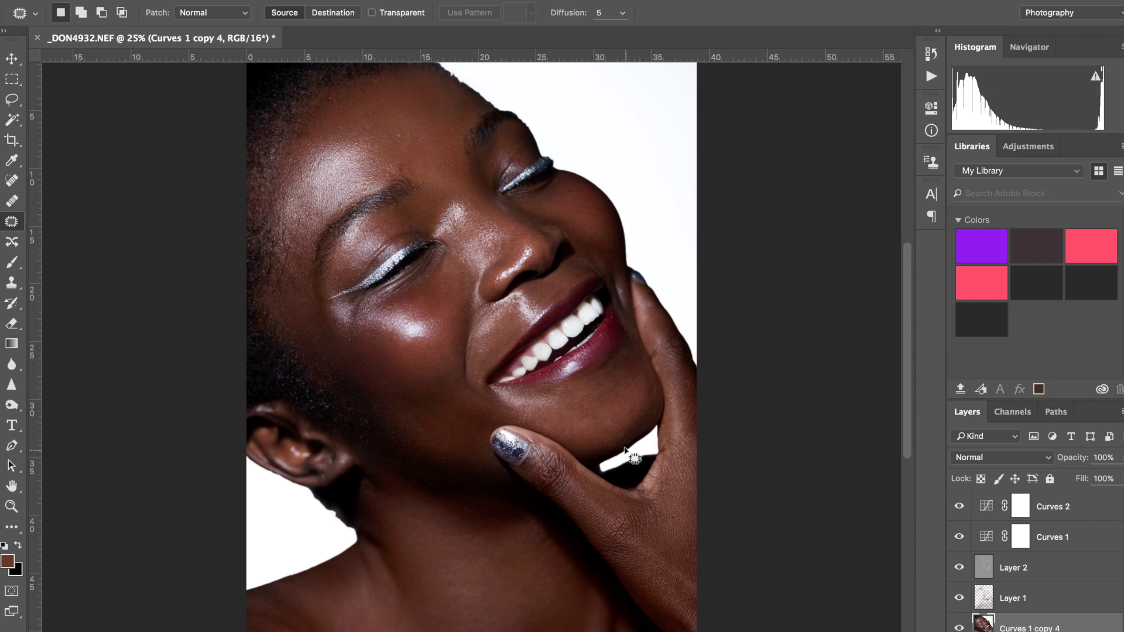
pyautogui.moveTo(617, 422); pyautogui.dragTo(614, 421)
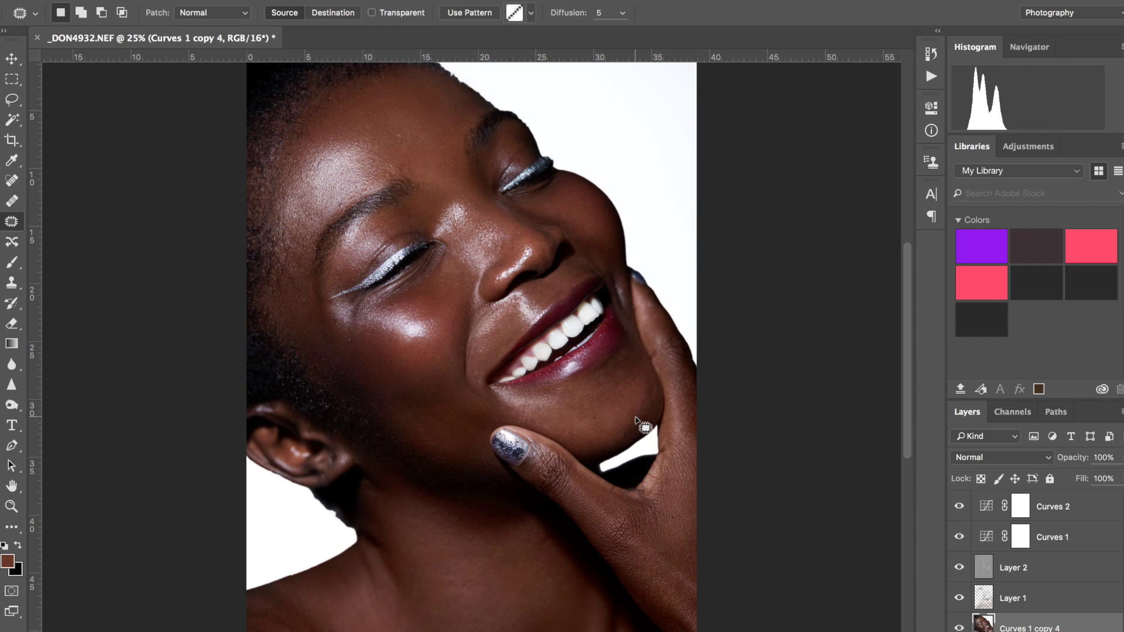
pyautogui.hotkey('ctrl', 'd')
pyautogui.hotkey('ctrl', '-')
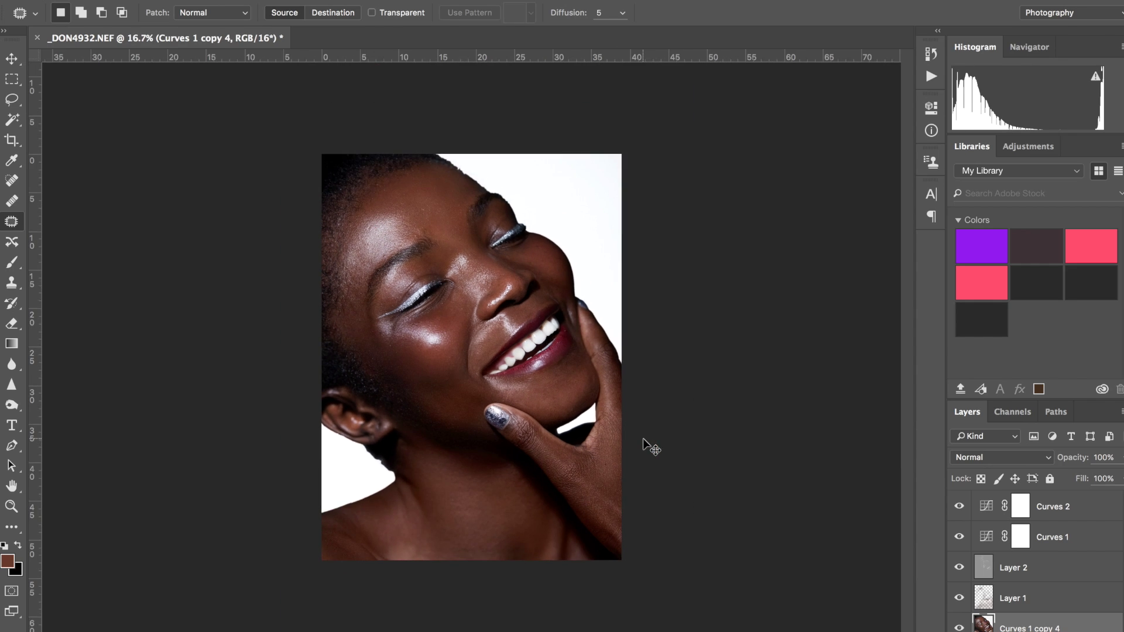
pyautogui.hotkey('ctrl', '+')
pyautogui.hotkey('ctrl', '-')
# - Add a third Curves adjustment layer above Curves 2, raise the upper midtones, and anchor the shadows at input 78, output 79
pyautogui.click(1045, 516)
pyautogui.click(1054, 631)
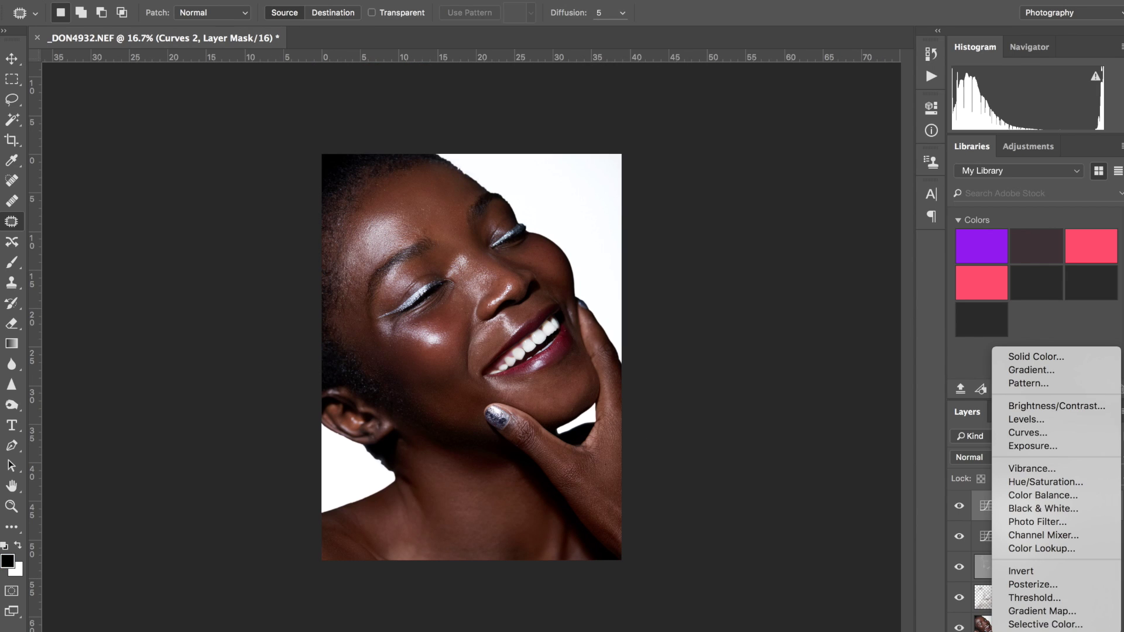
pyautogui.click(1032, 433)
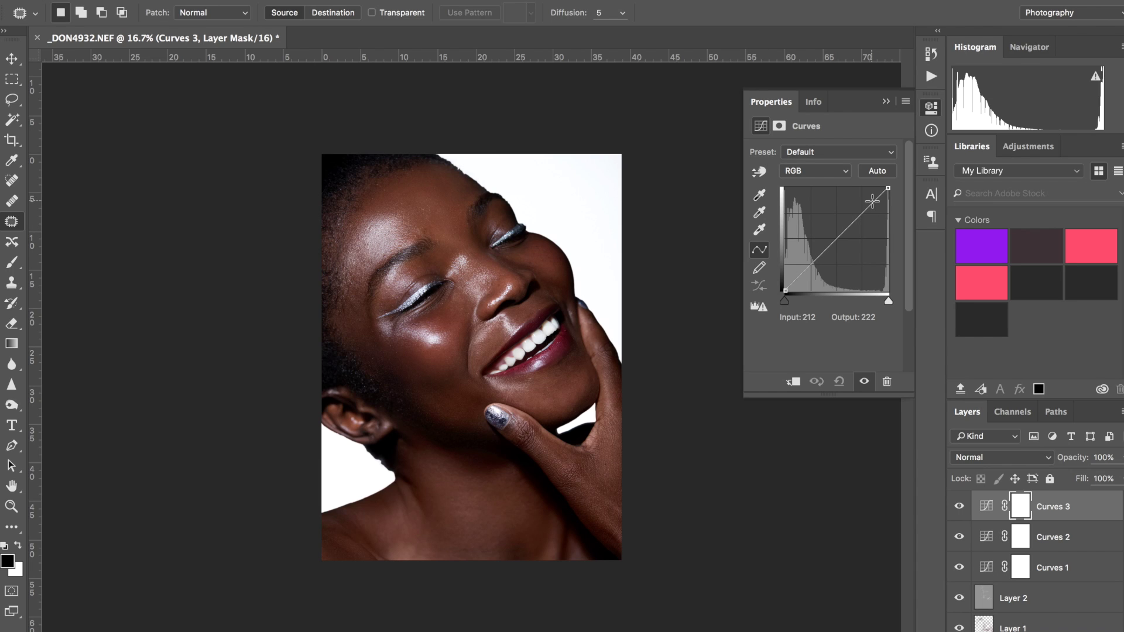
pyautogui.click(843, 230)
pyautogui.moveTo(843, 230); pyautogui.dragTo(817, 259)
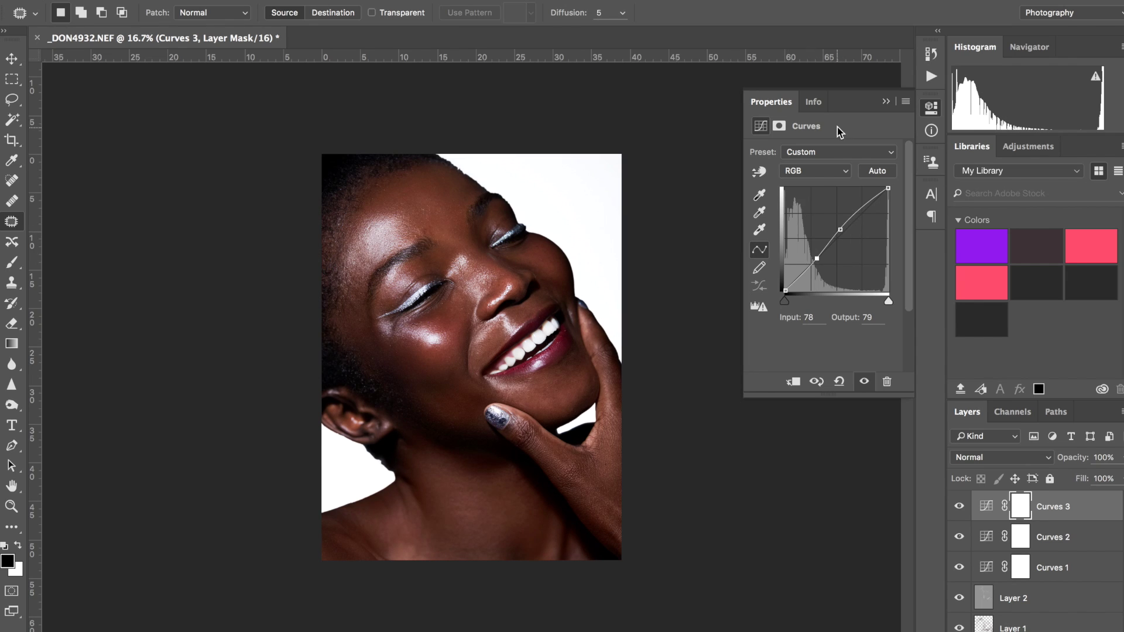
pyautogui.click(886, 102)
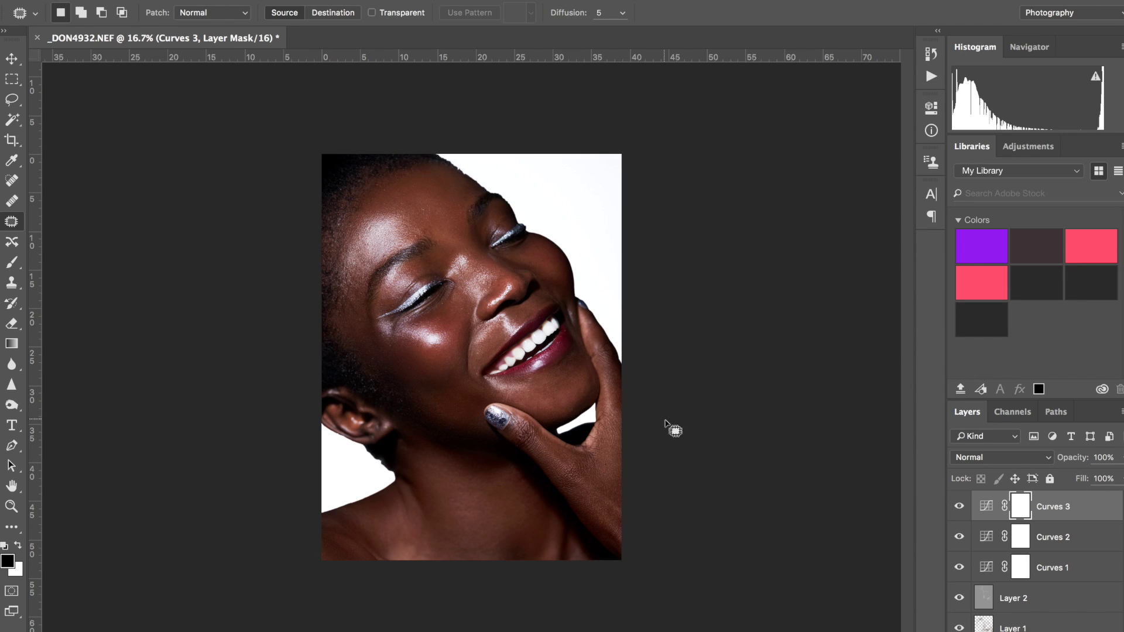
# - Add a Hue/Saturation adjustment layer above Curves 3 and slightly lower its master saturation
pyautogui.click(1038, 630)
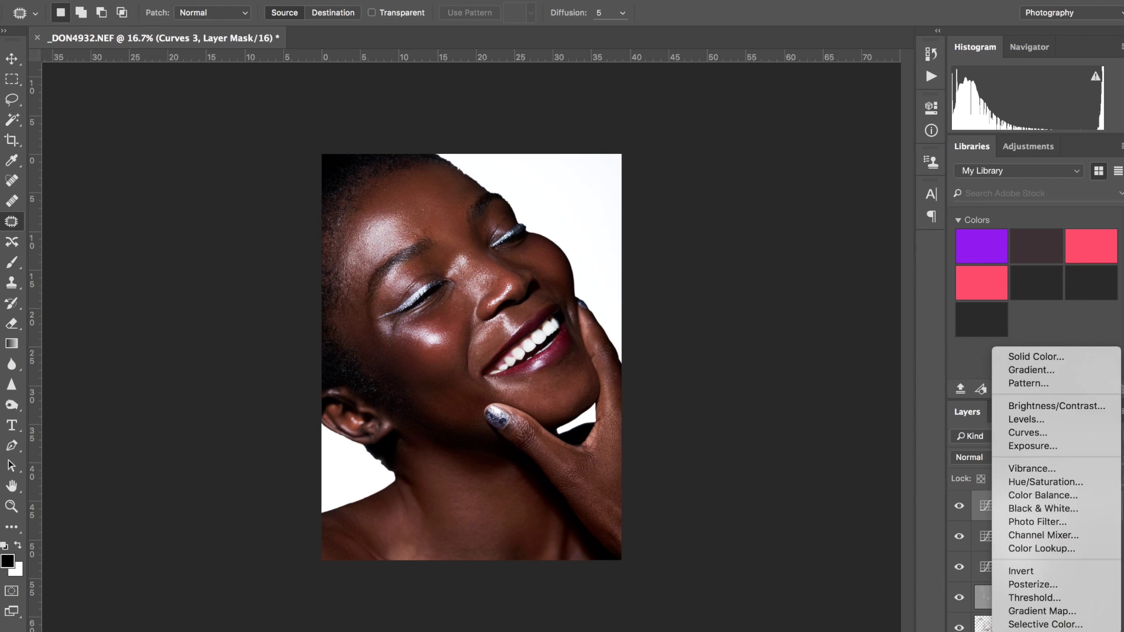
pyautogui.click(1026, 483)
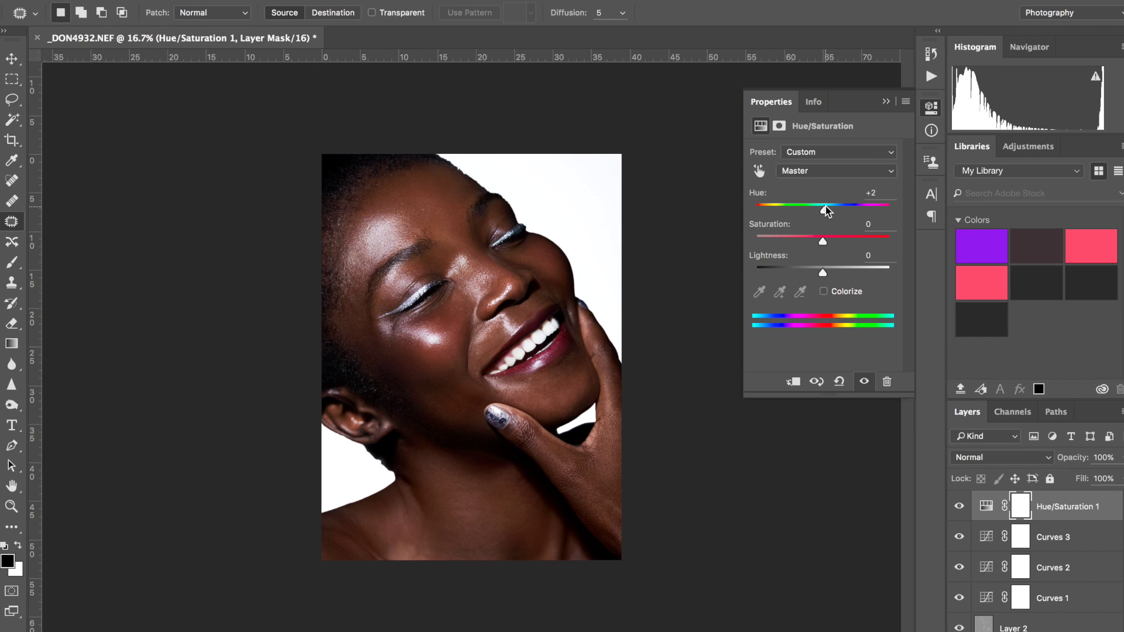
pyautogui.click(959, 512)
pyautogui.moveTo(823, 209); pyautogui.dragTo(822, 209)
pyautogui.moveTo(821, 244); pyautogui.dragTo(817, 243)
pyautogui.click(887, 103)
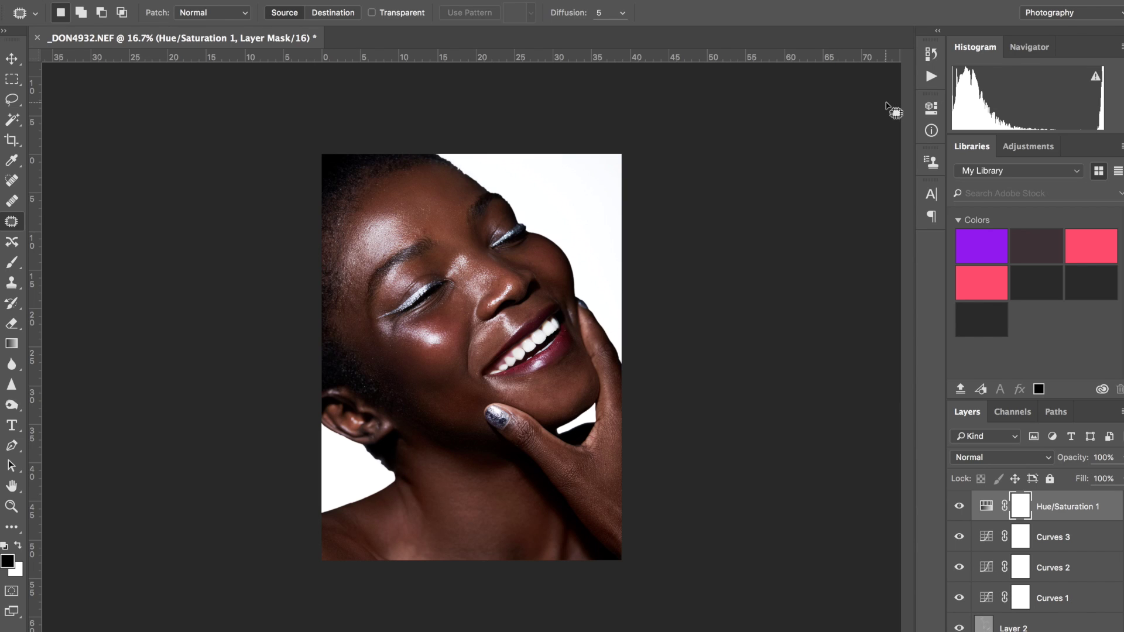
# - Paint black over the lips on the Hue/Saturation layer mask with a size 250 brush at 2% flow
pyautogui.click(14, 262)
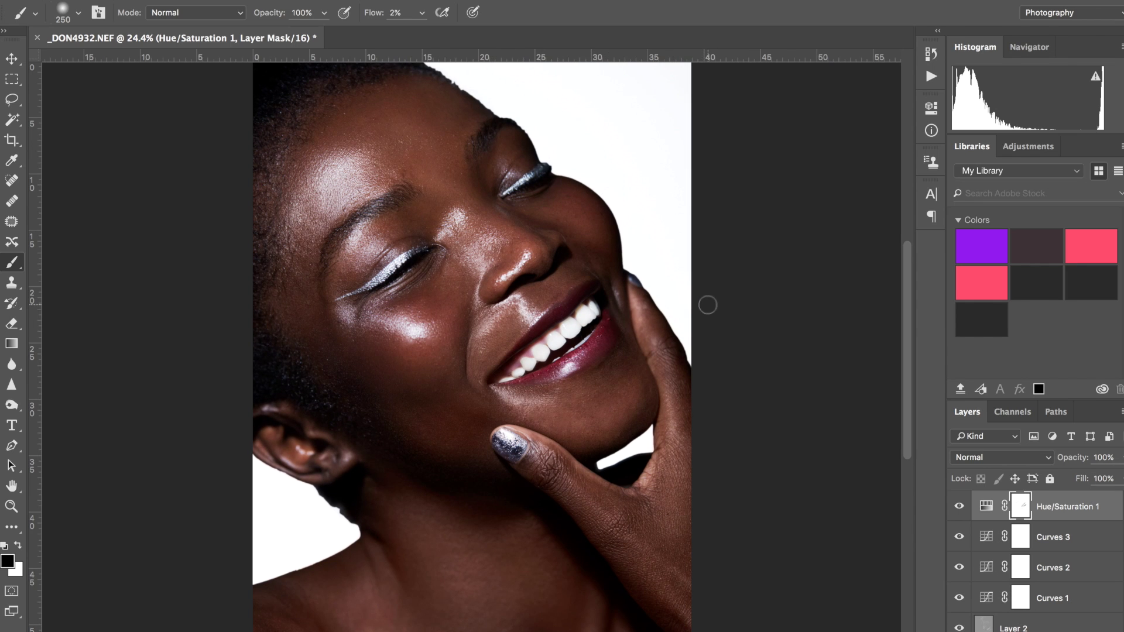
pyautogui.press('super+minus')
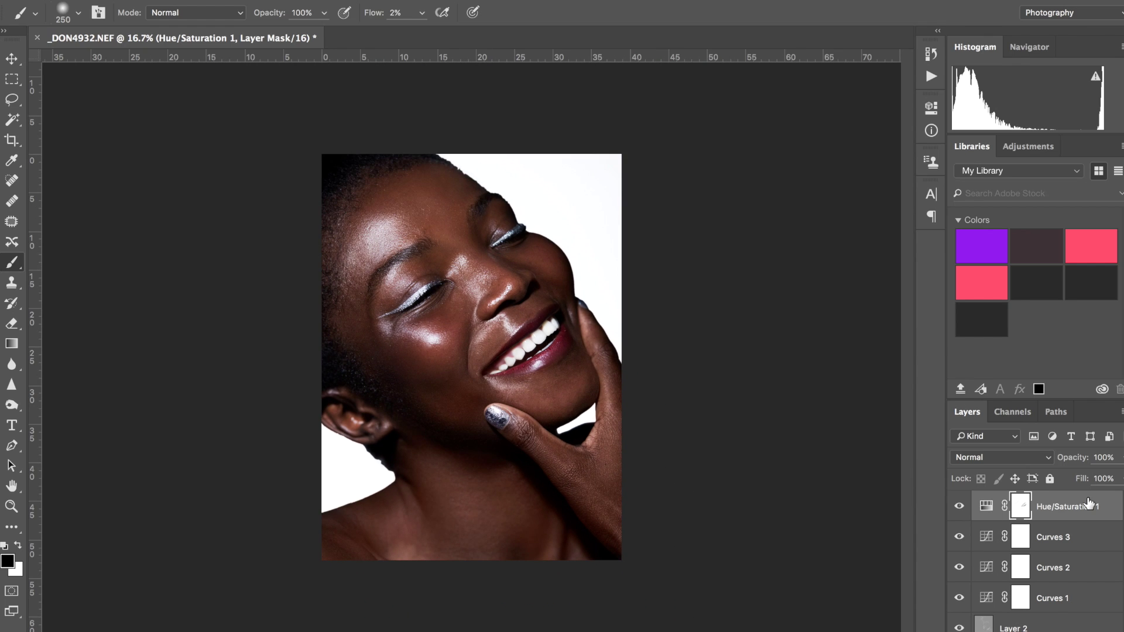
# - Group all layers from Hue/Saturation 1 down to Curves 1 copy 4
pyautogui.scroll(-1, 1062, 601)
pyautogui.scroll(-5, 1063, 600)
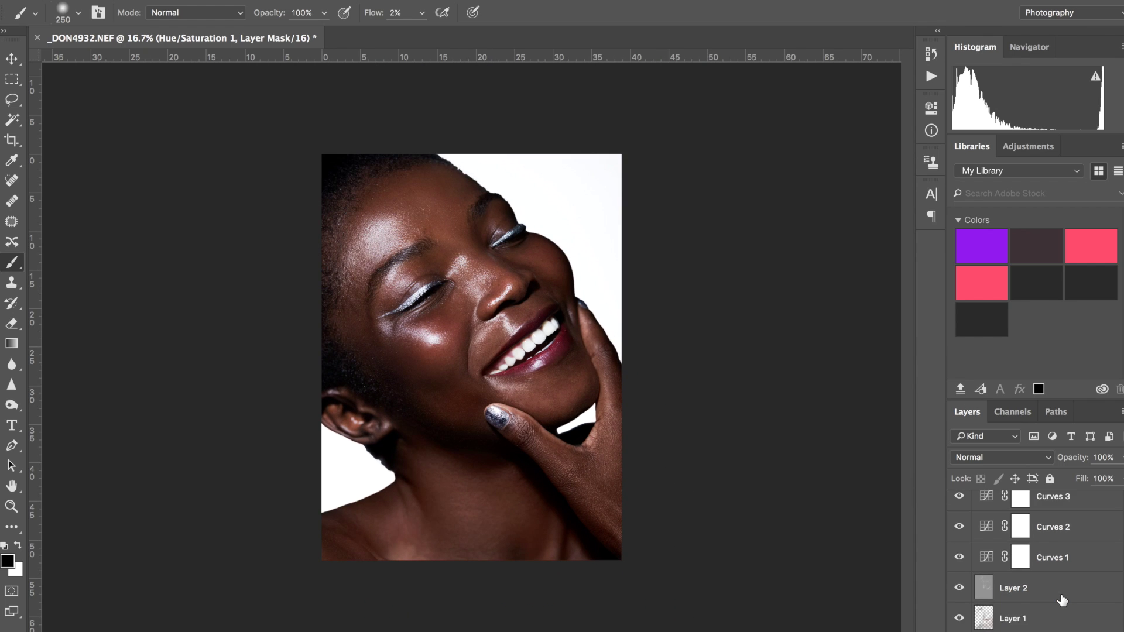
pyautogui.keyDown('shift'); pyautogui.click(1063, 598); pyautogui.keyUp('shift')
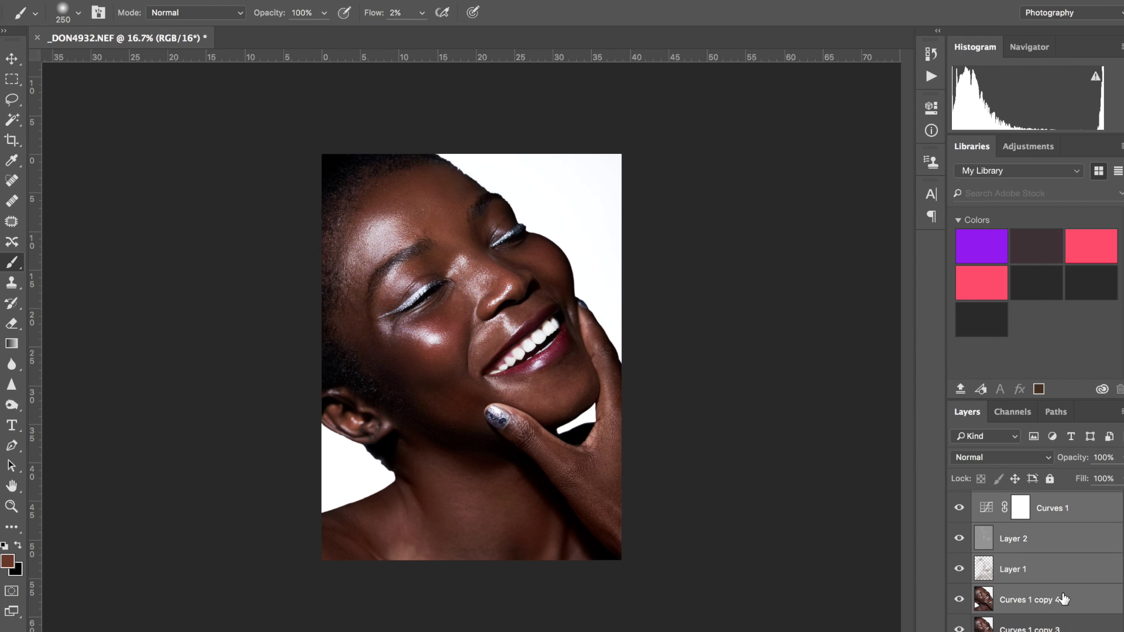
pyautogui.hotkey('ctrl', 'g')
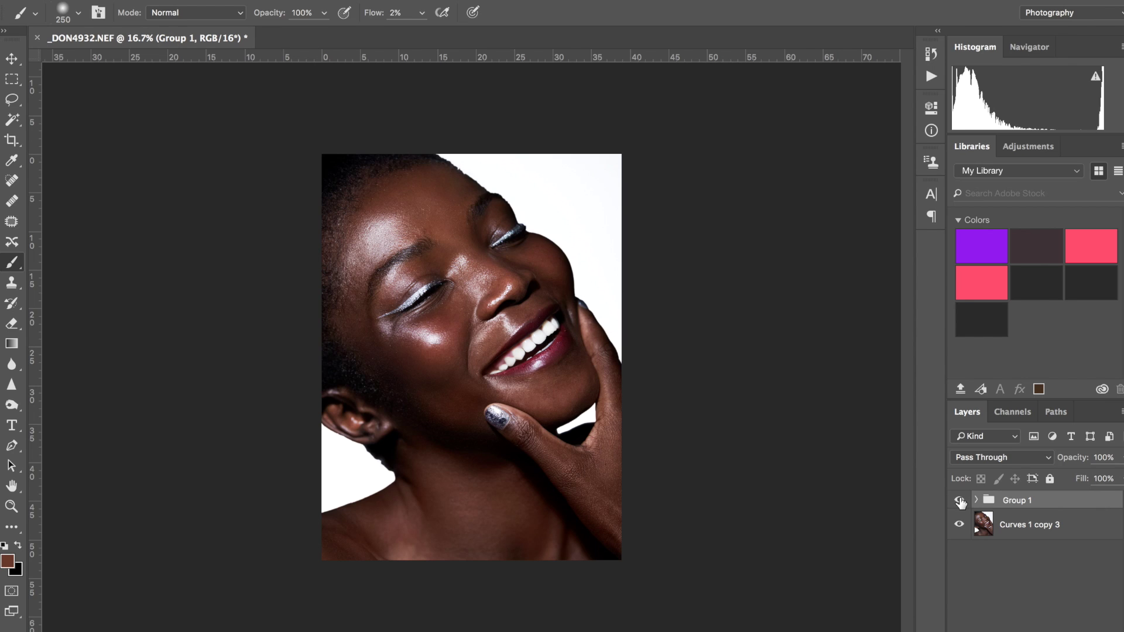
# - Compare the portrait before and after retouching by repeatedly hiding and showing the layer group, leaving it visible
pyautogui.click(960, 501)
pyautogui.click(960, 501)
pyautogui.click(960, 501)
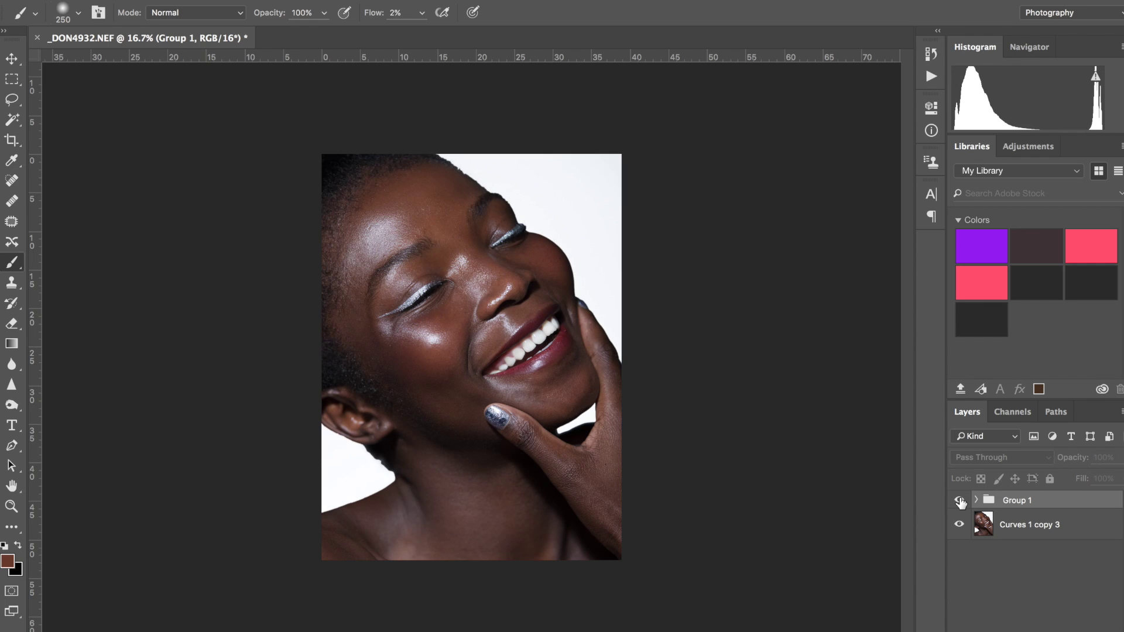
pyautogui.click(960, 500)
pyautogui.click(960, 500)
pyautogui.click(960, 500)
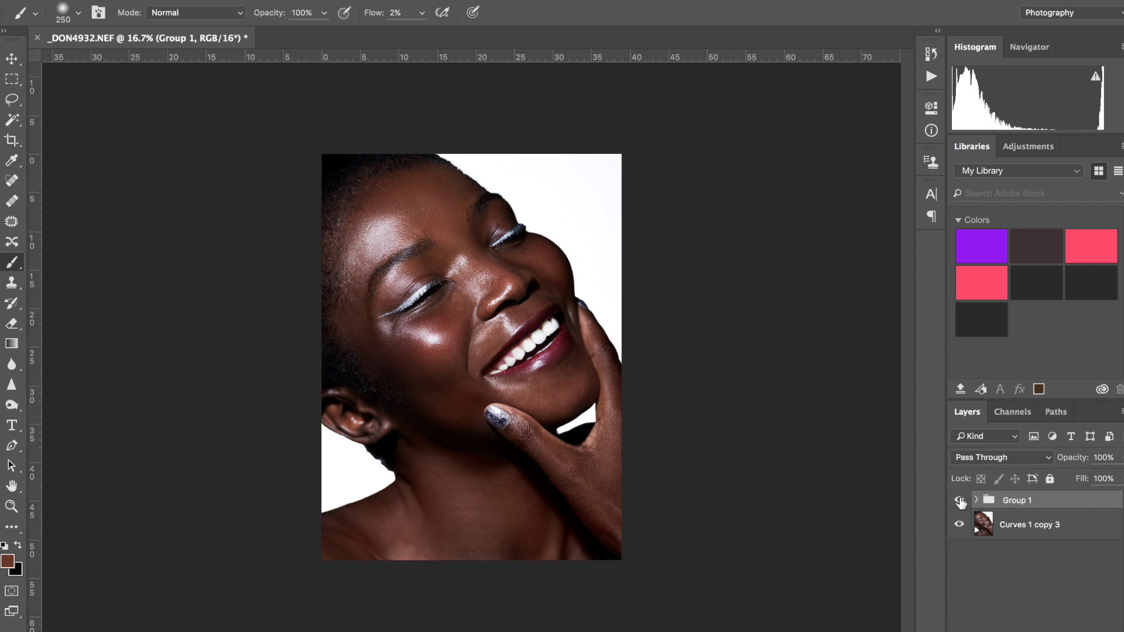
pyautogui.click(959, 500)
pyautogui.click(960, 501)
pyautogui.click(960, 501)
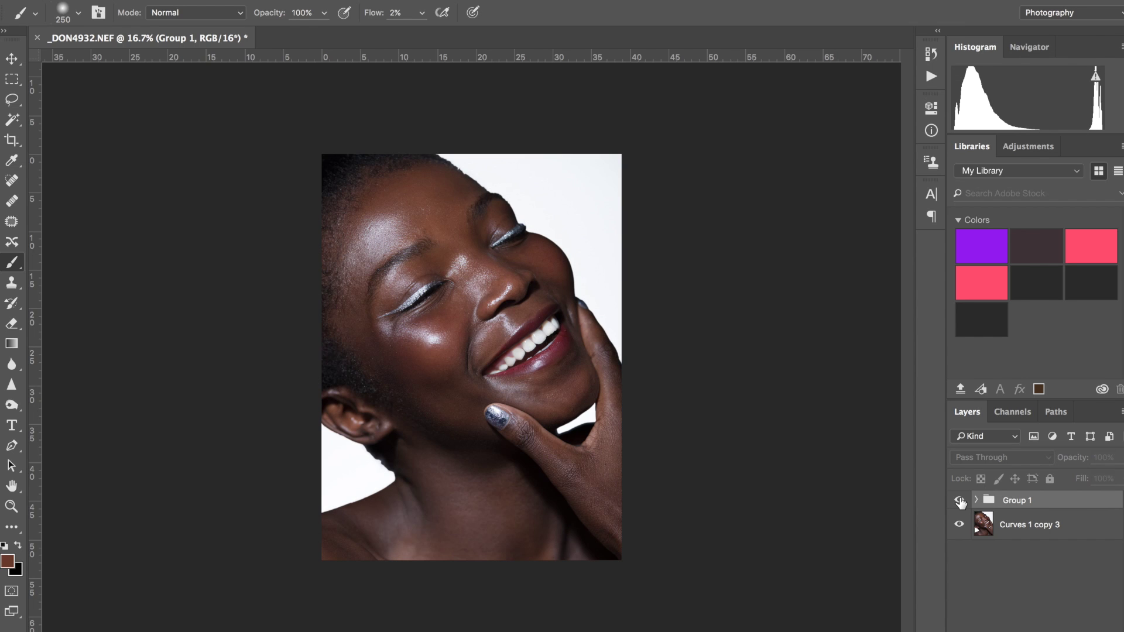
pyautogui.click(960, 501)
pyautogui.press('super+plus')
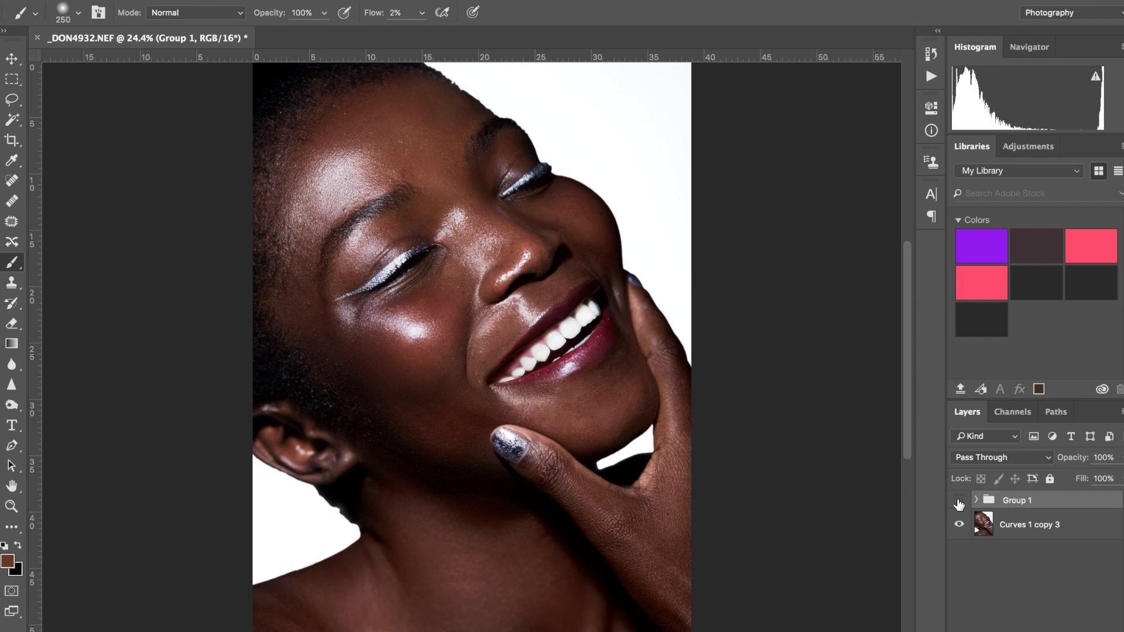
pyautogui.click(959, 502)
pyautogui.click(959, 501)
pyautogui.click(959, 501)
pyautogui.click(959, 502)
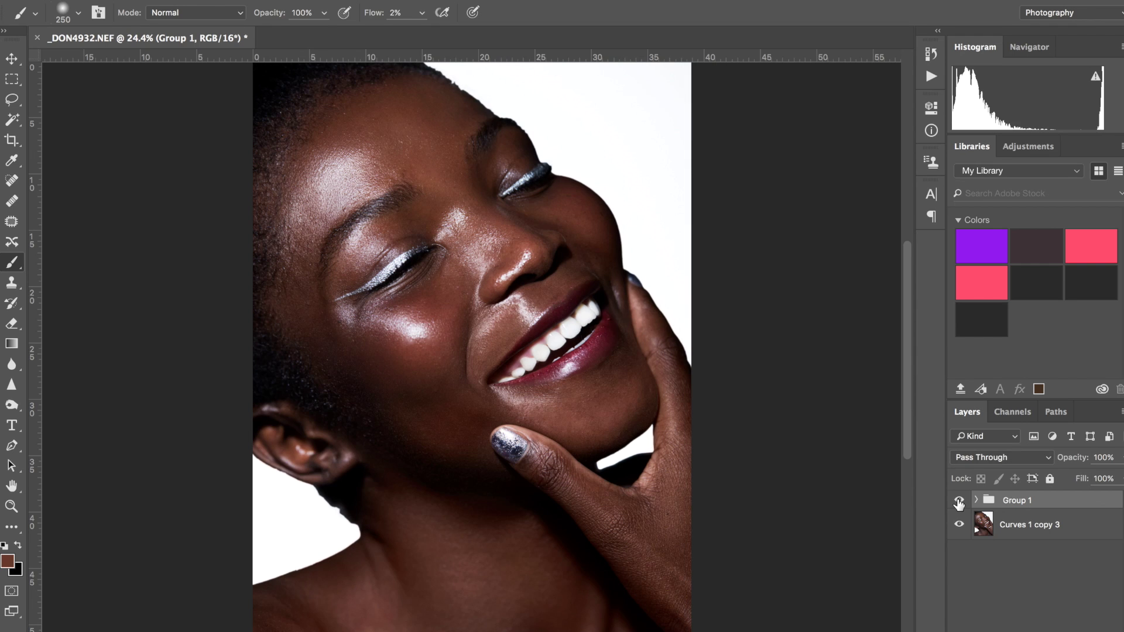